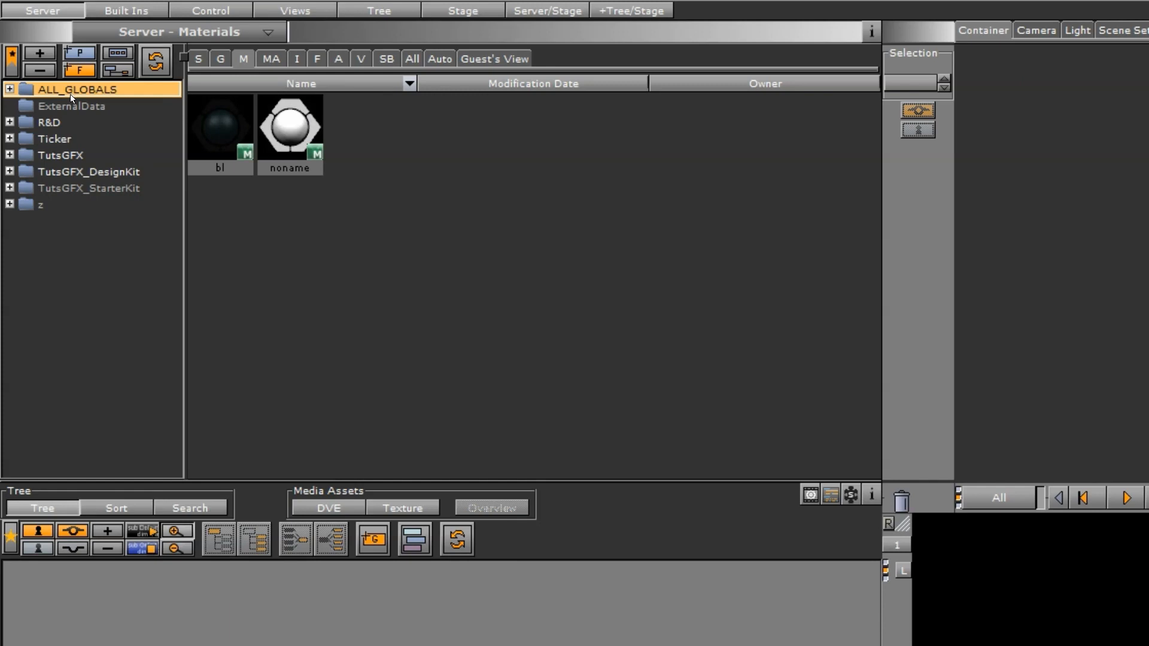
Step: Check the R&D, Ticker, TutsGFX and TutsGFX_DesignKit server folders for materials
left_click(64, 120)
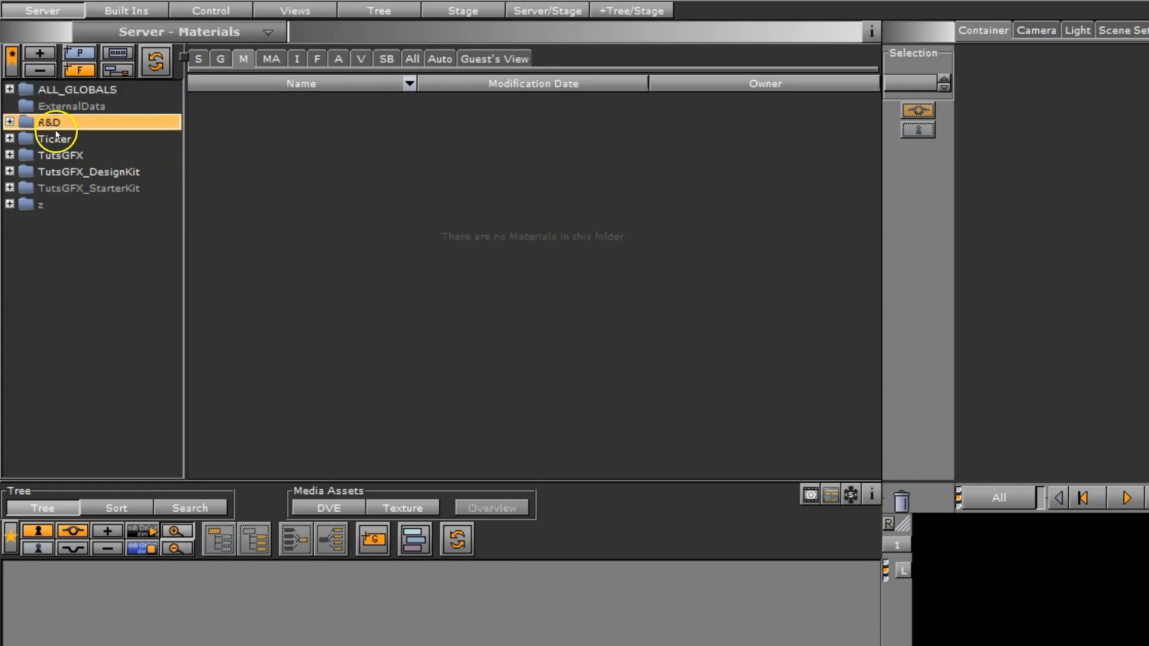
left_click(57, 138)
left_click(60, 155)
left_click(64, 173)
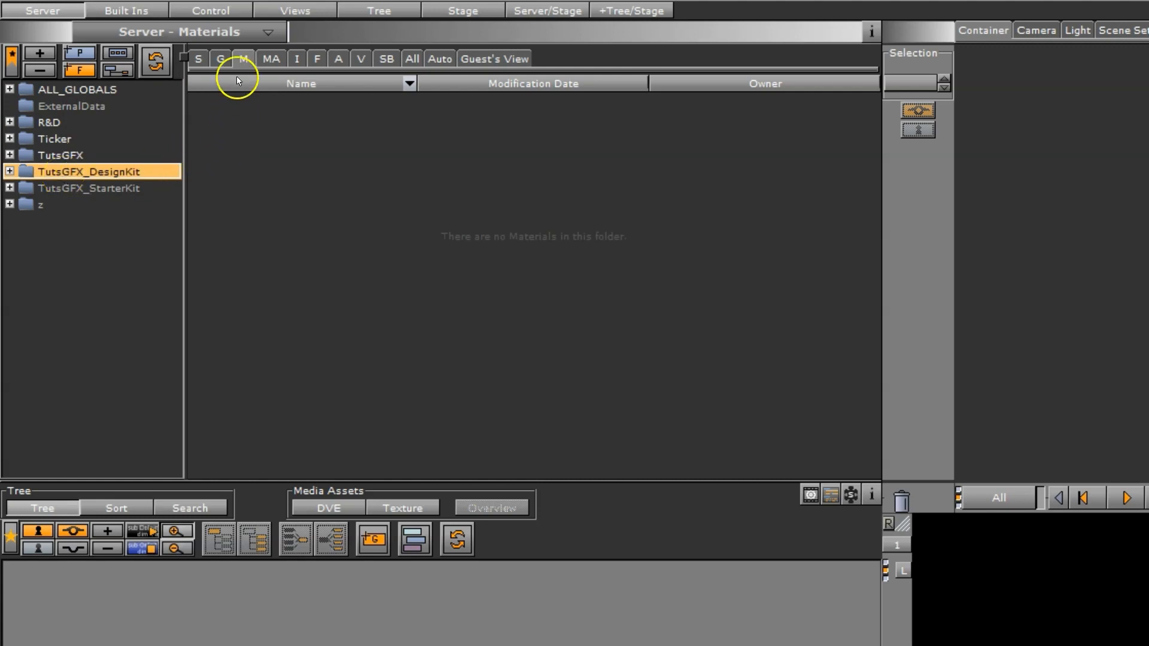
Step: Create a new material named Blue in the ALL_GLOBALS folder
left_click(117, 91)
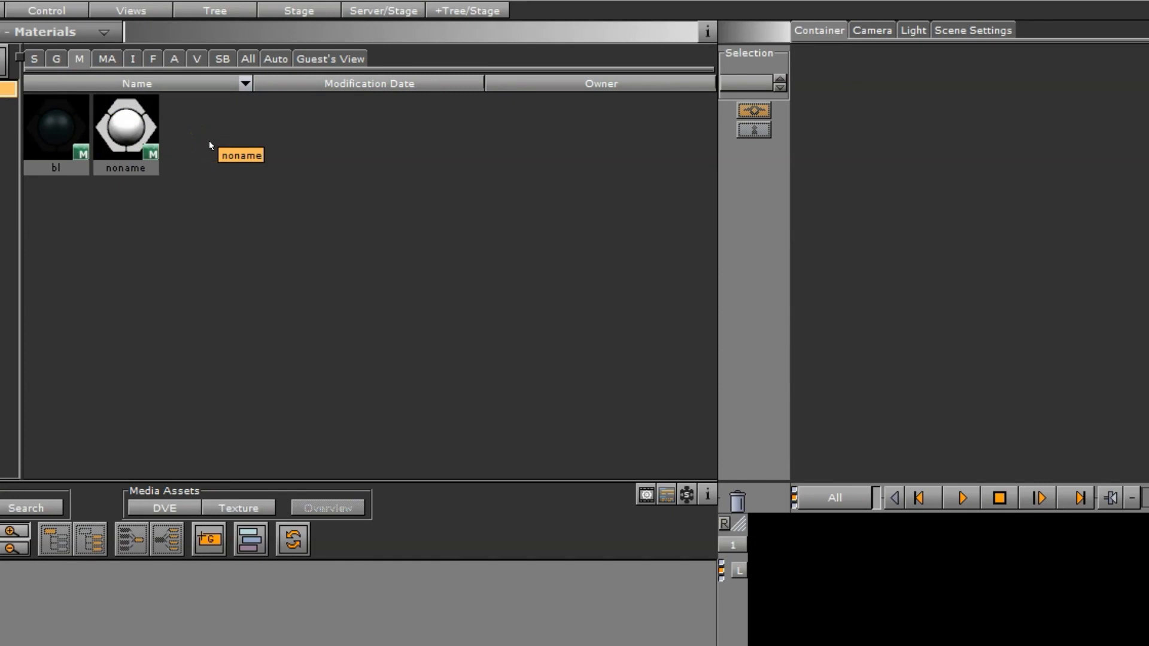
right_click(235, 164)
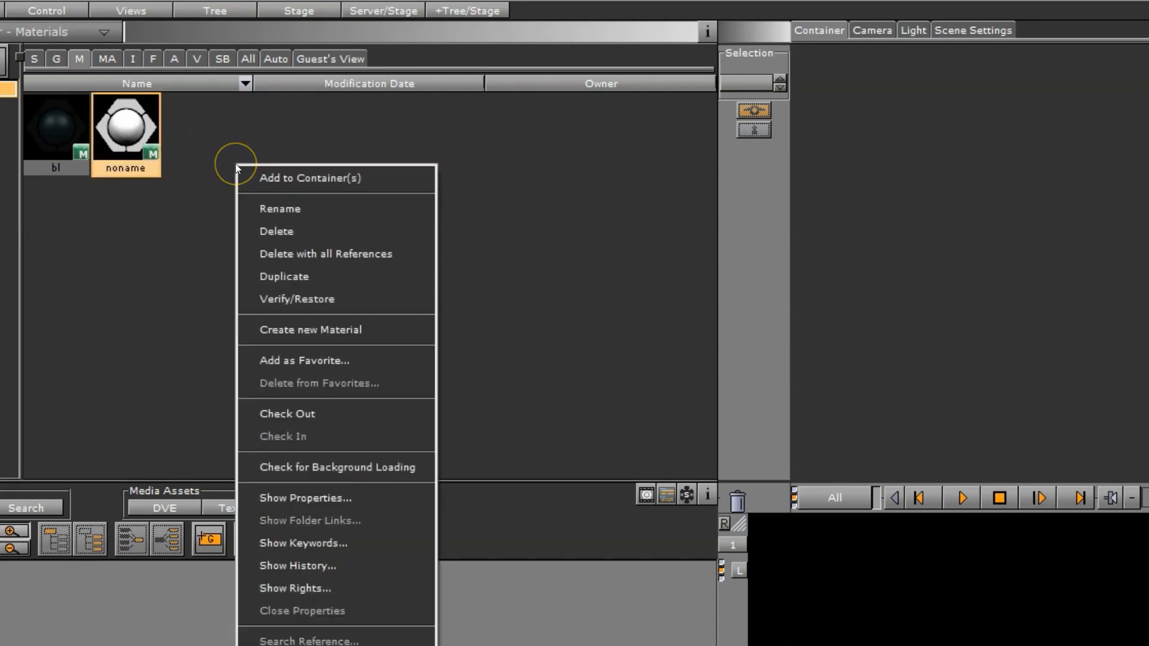
left_click(295, 329)
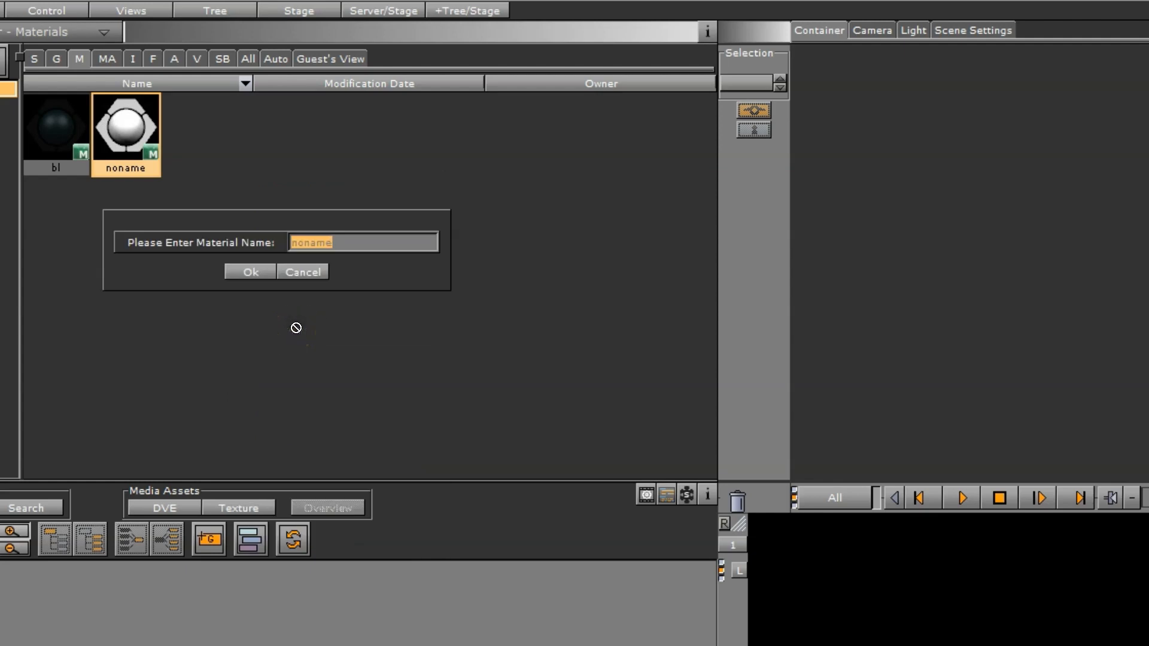
type("Blue")
key("Return")
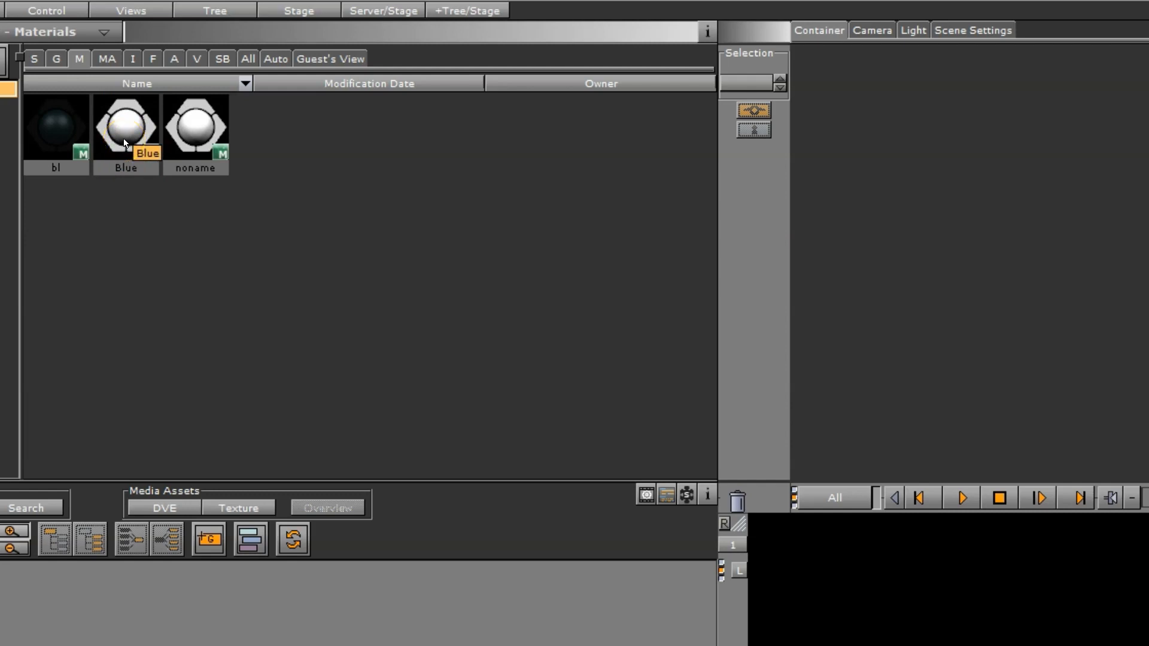
Step: Open the Blue material for editing and set its diffuse colour to red 14 and green 31
double_click(133, 165)
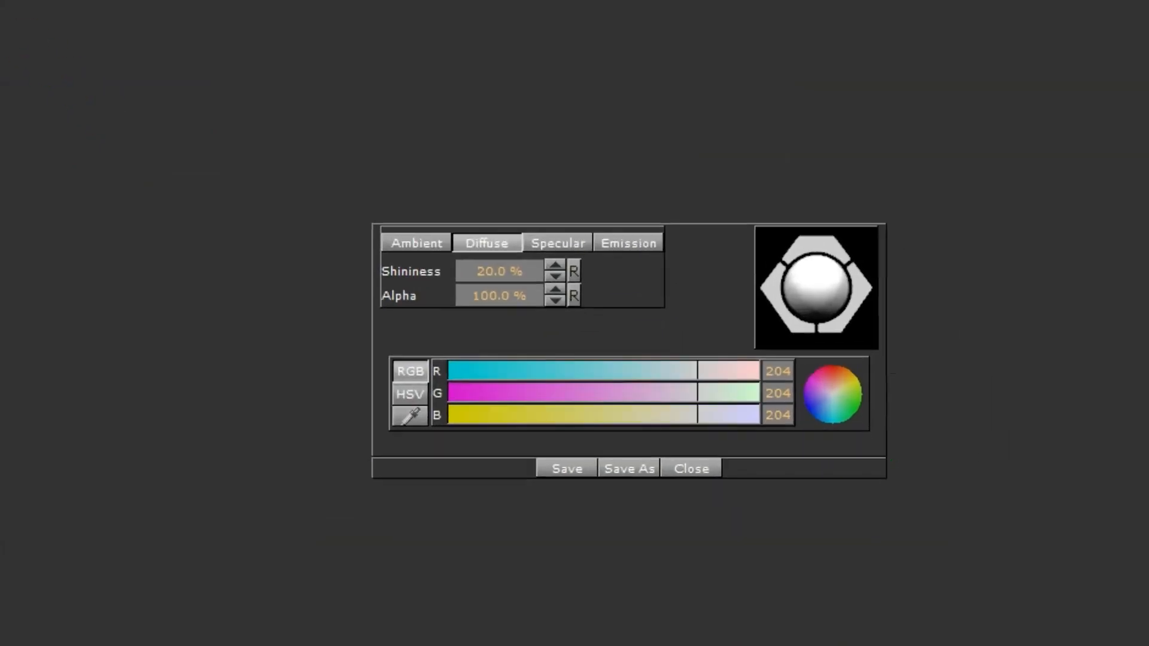
left_click(328, 251)
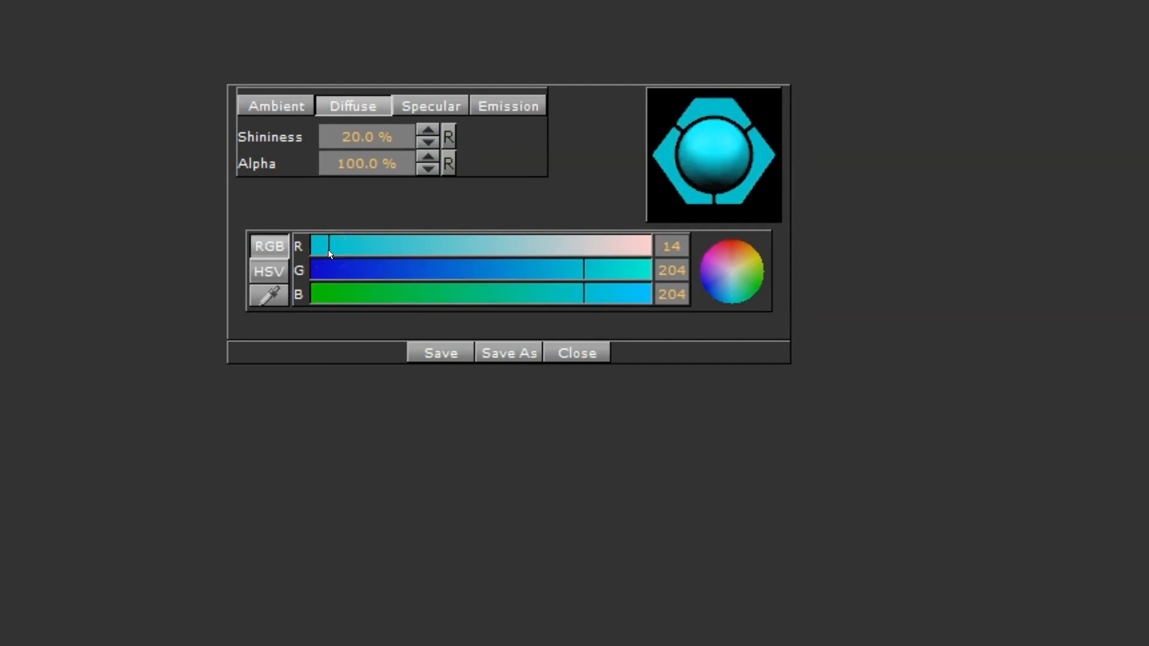
left_click_drag(339, 272, 336, 273)
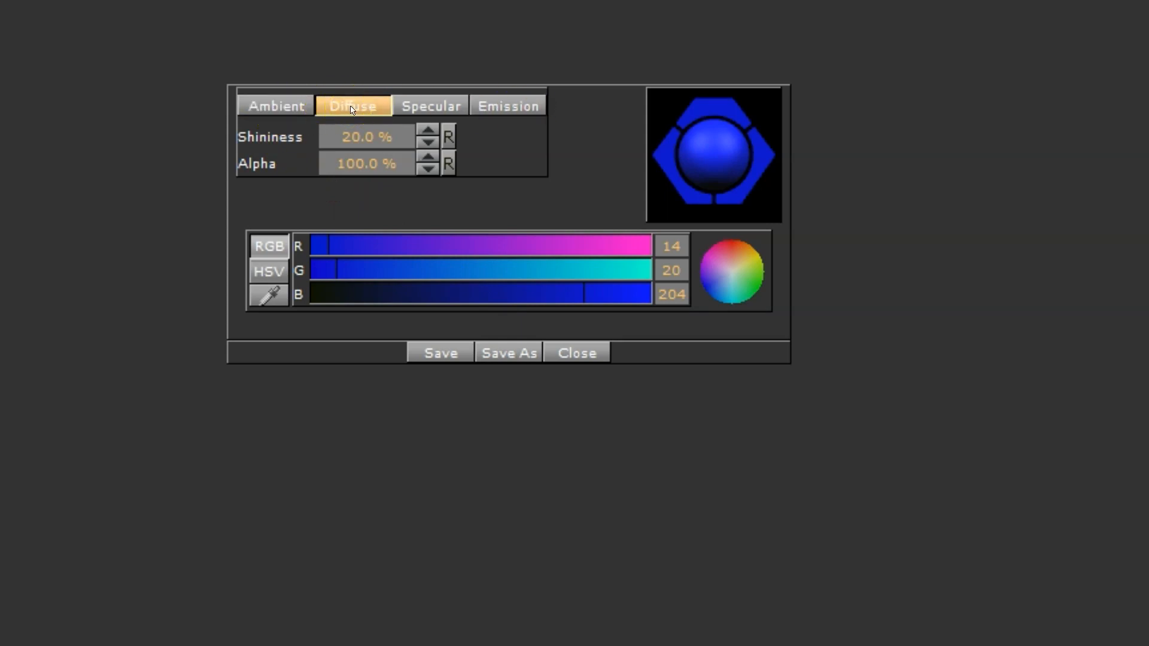
mouse_move(371, 264)
left_mouse_down()
mouse_move(446, 263)
mouse_move(352, 269)
left_mouse_up()
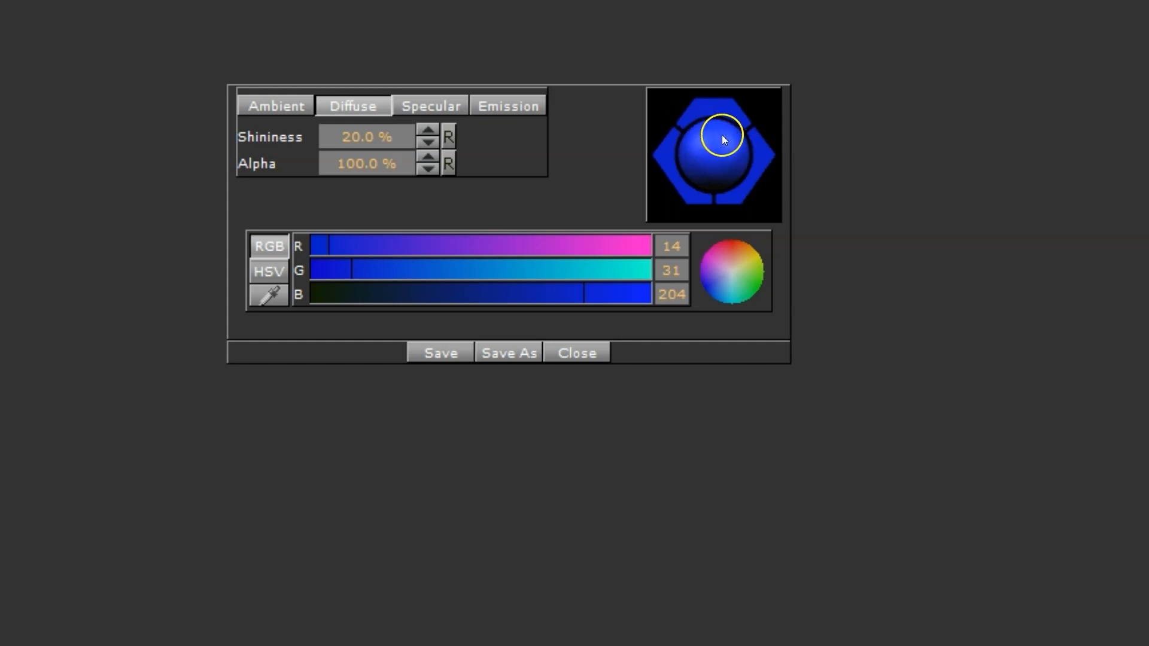
Step: Set the material's ambient colour to green 216 and blue 224, and its specular red to 186
left_click(278, 108)
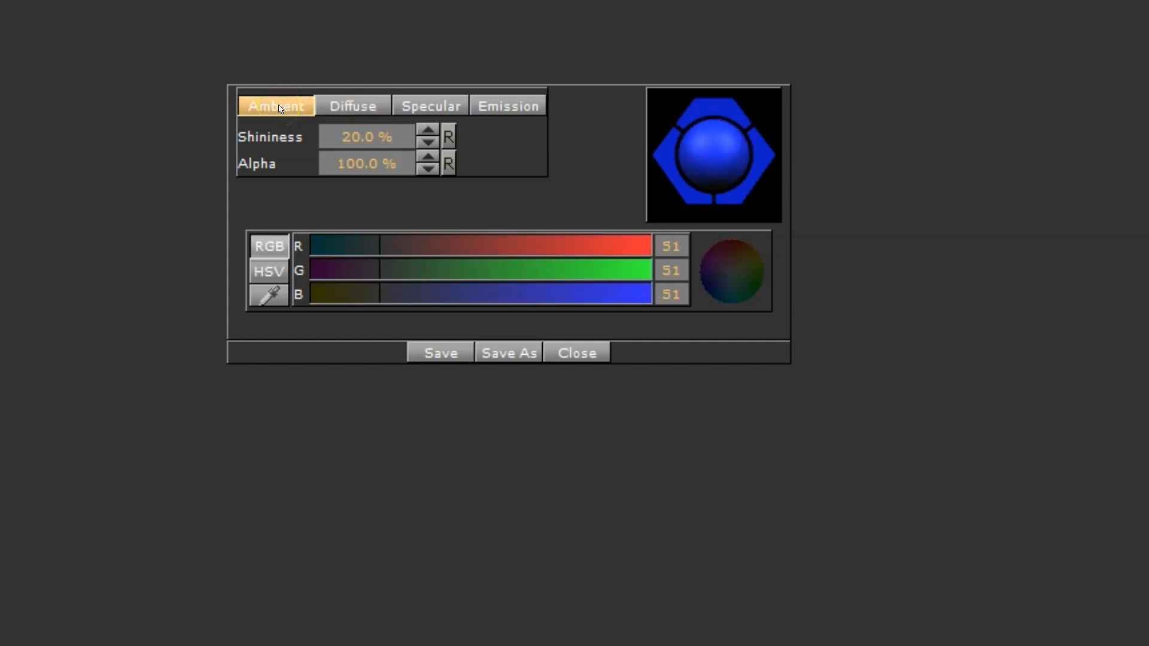
left_click_drag(435, 294, 599, 273)
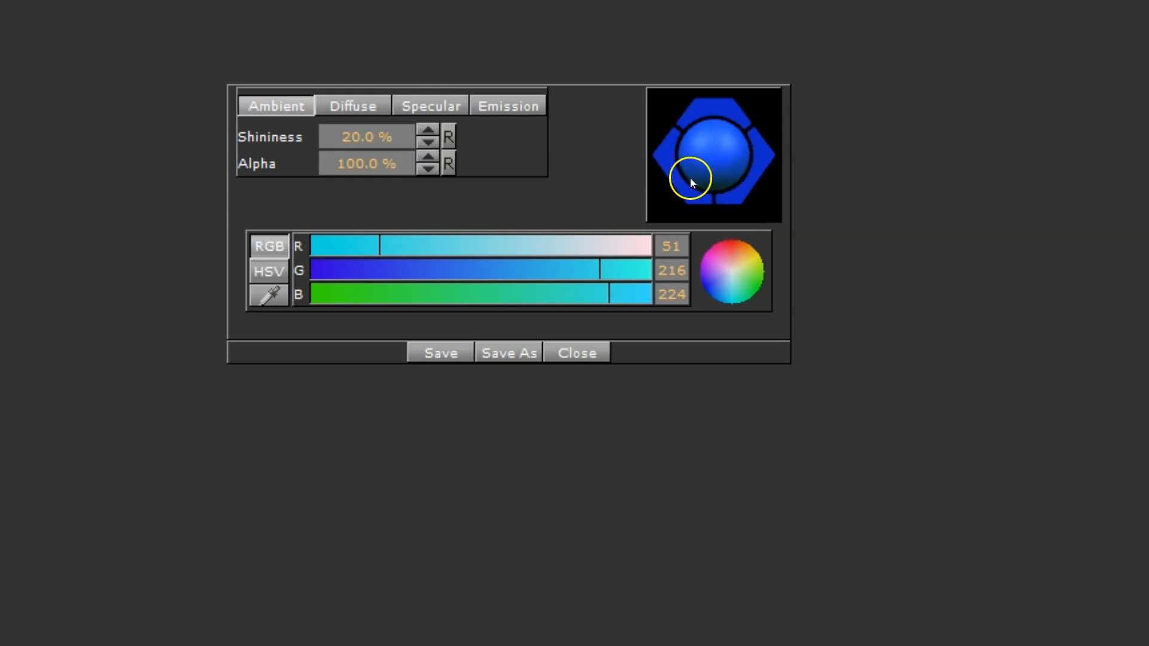
left_click(431, 111)
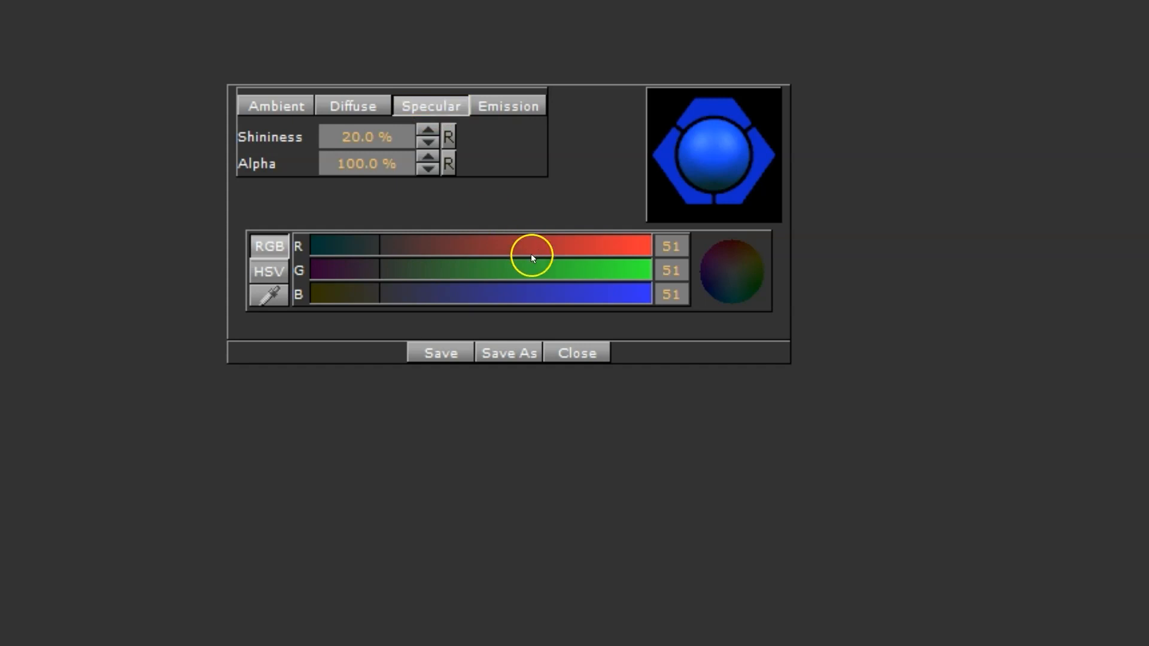
left_click_drag(533, 245, 558, 245)
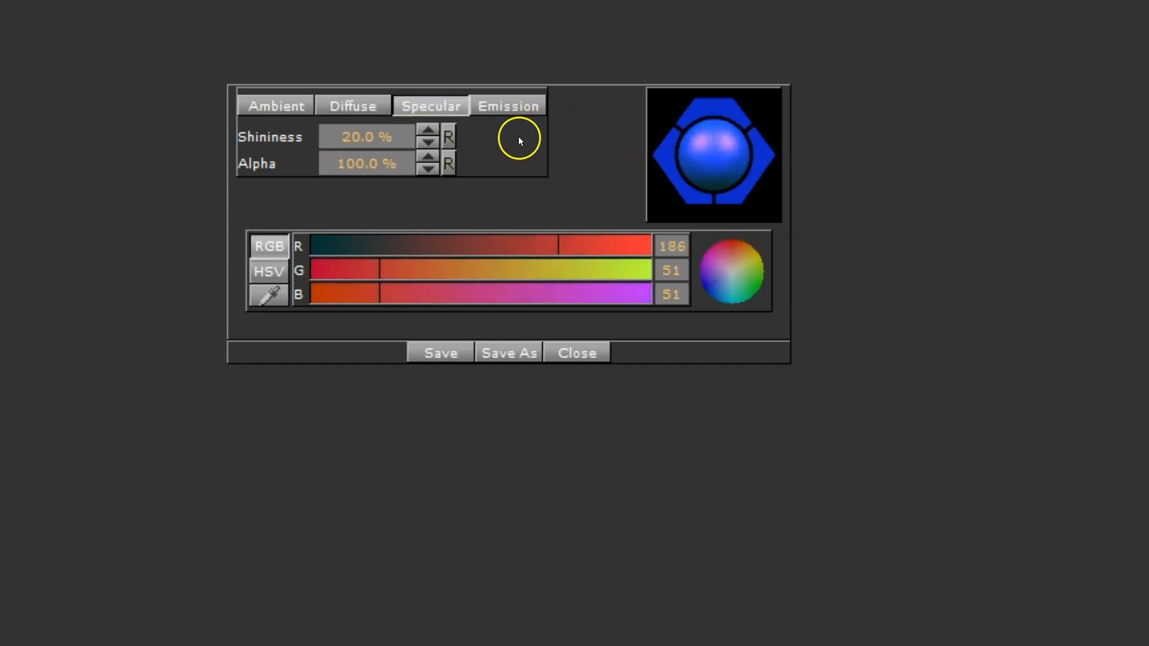
Step: Set the material's emission colour to green 57 and blue 244
left_click(509, 109)
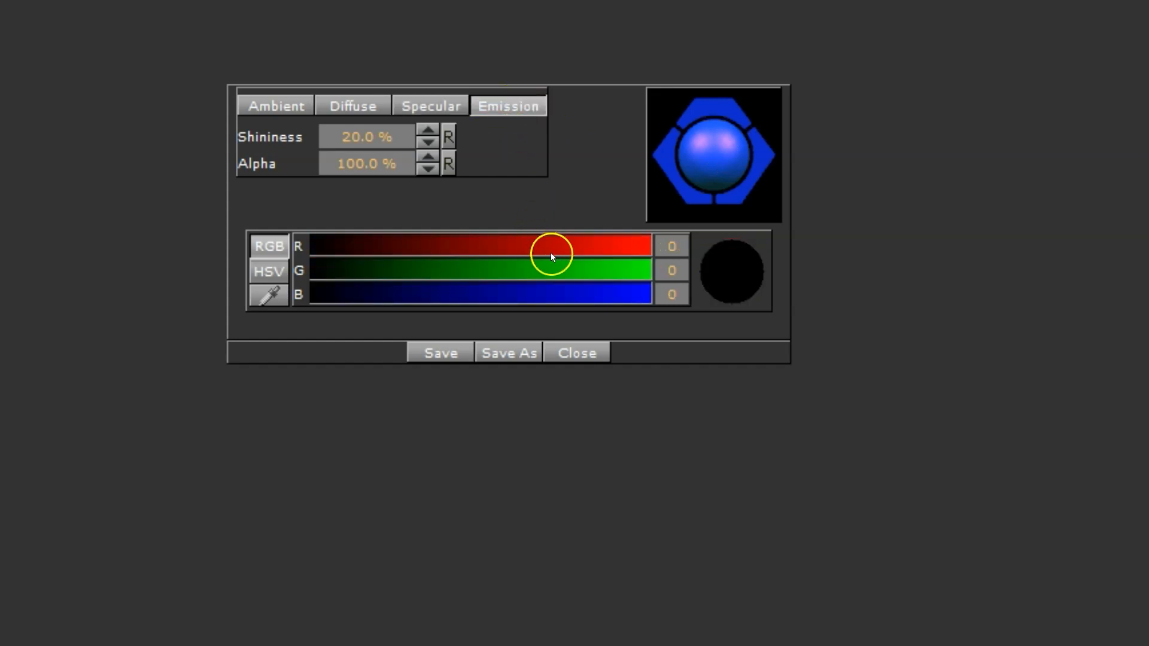
left_click_drag(561, 271, 386, 272)
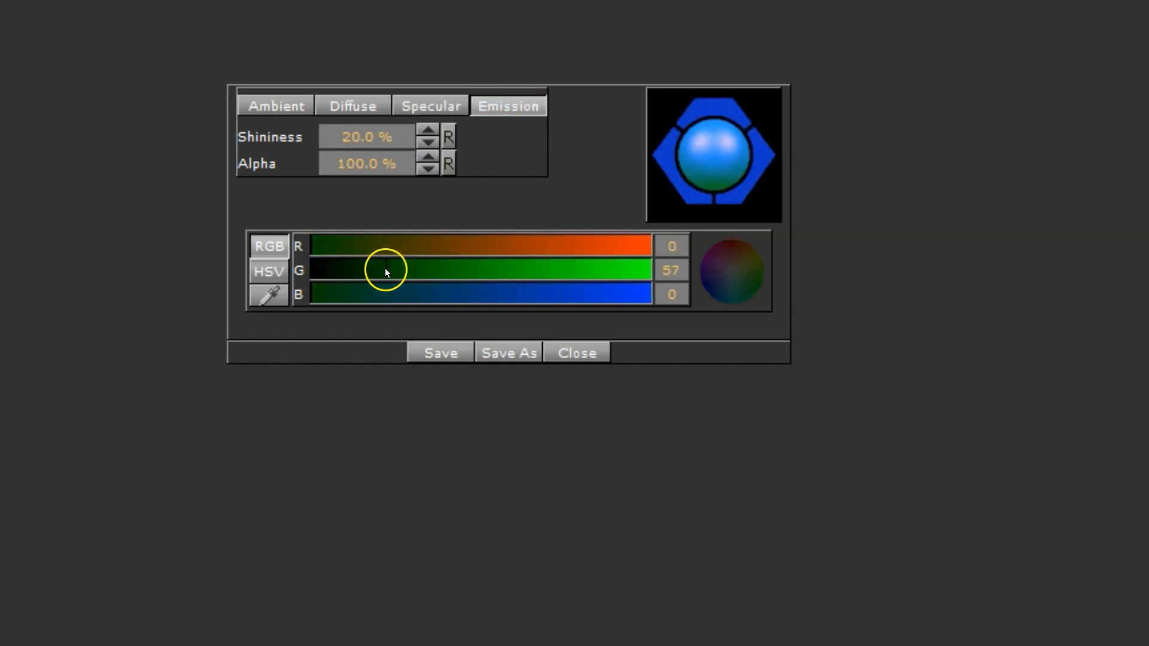
left_click_drag(600, 302, 637, 296)
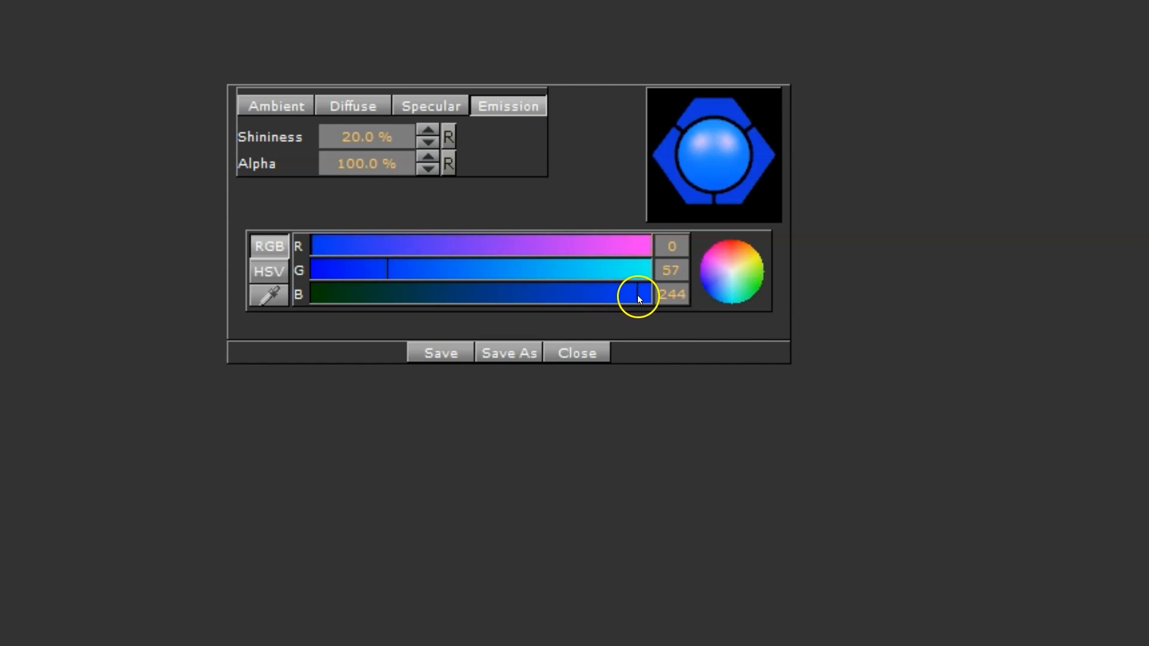
Step: Set the specular colour in HSV mode to hue 238 and saturation 94, and the shininess to 100 %
left_click(440, 111)
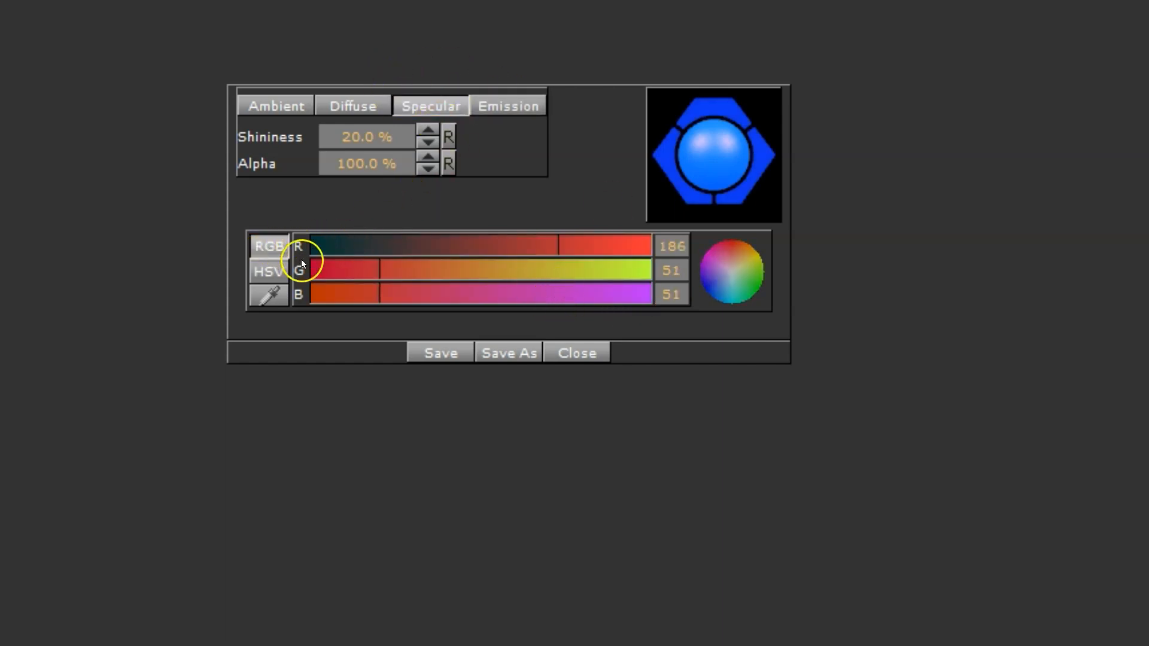
left_click(272, 275)
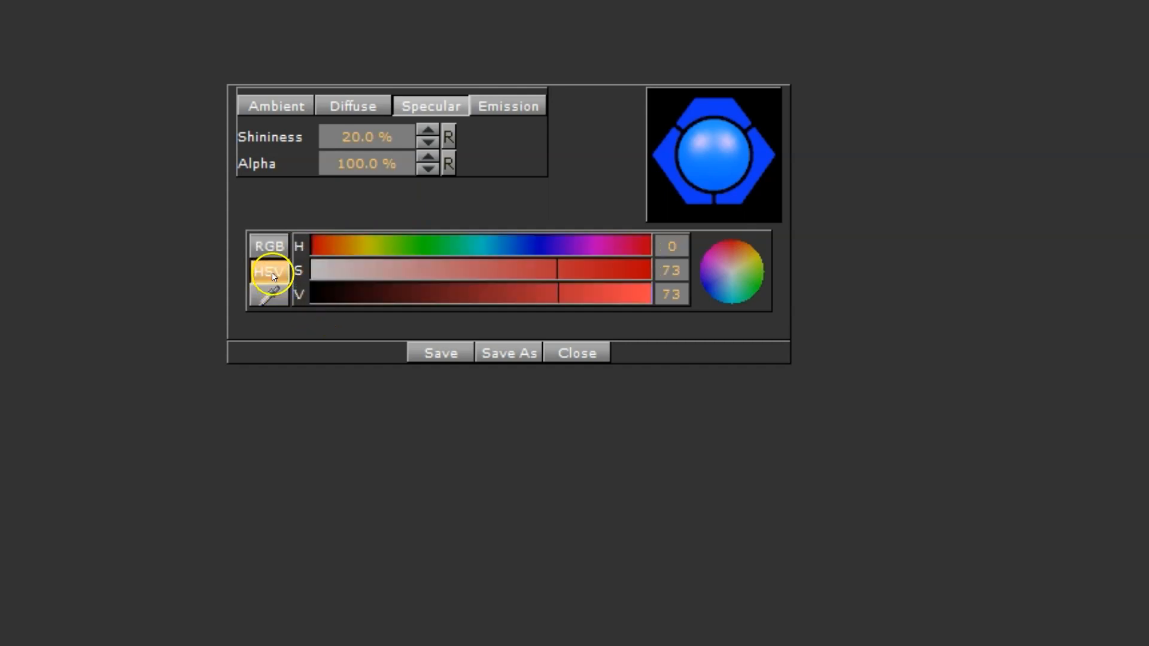
left_click_drag(517, 243, 634, 272)
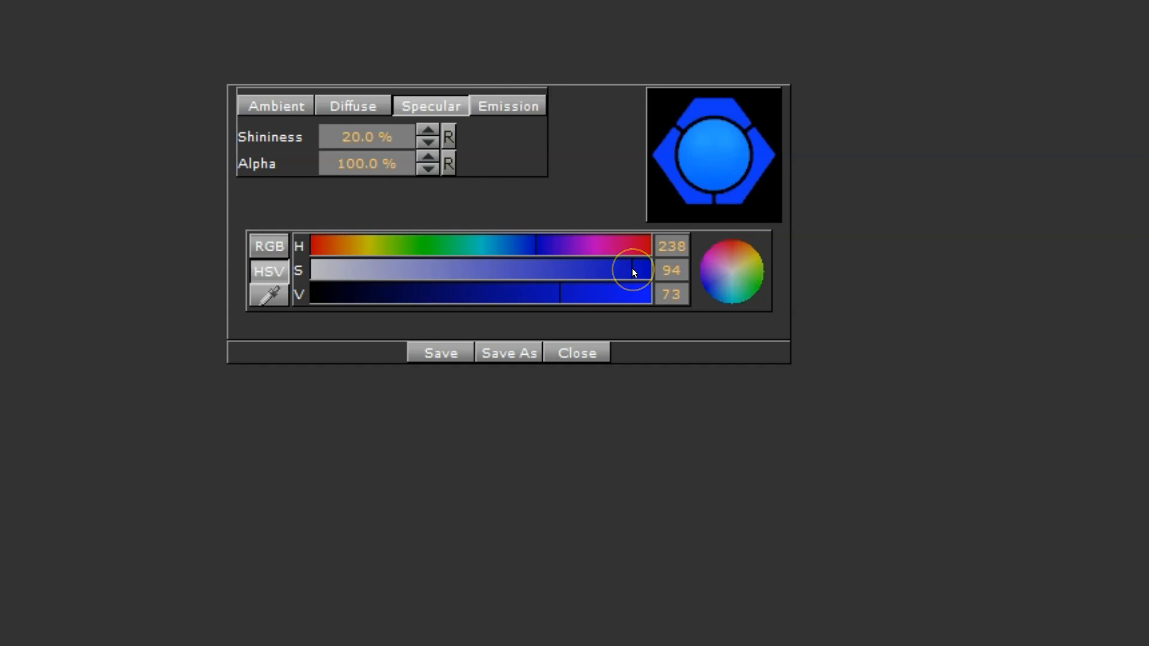
left_click_drag(343, 143, 588, 152)
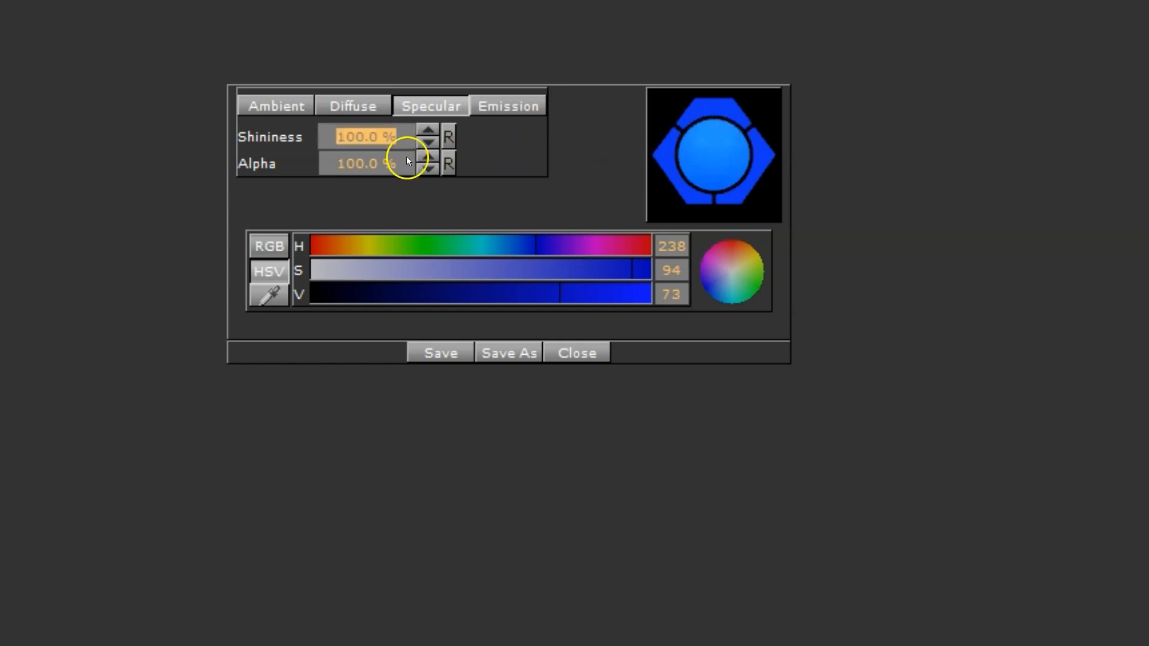
Step: Try the material's alpha at 0 % and restore it to 100 %
left_click_drag(379, 165, 156, 161)
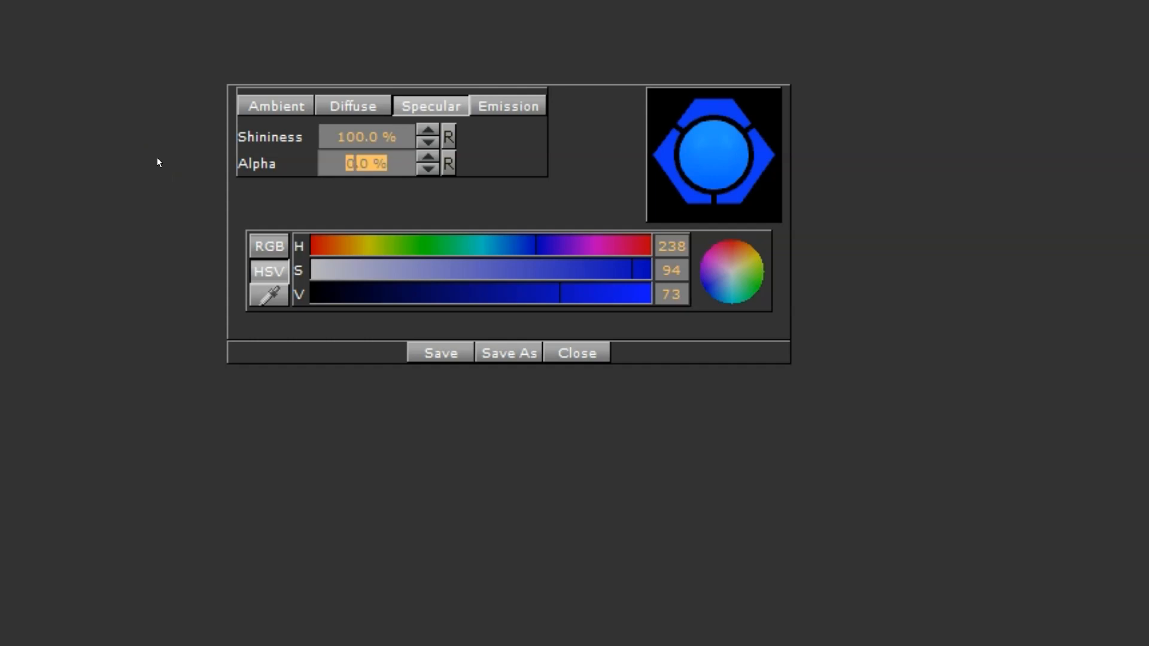
left_click(346, 165)
left_click_drag(346, 166, 999, 192)
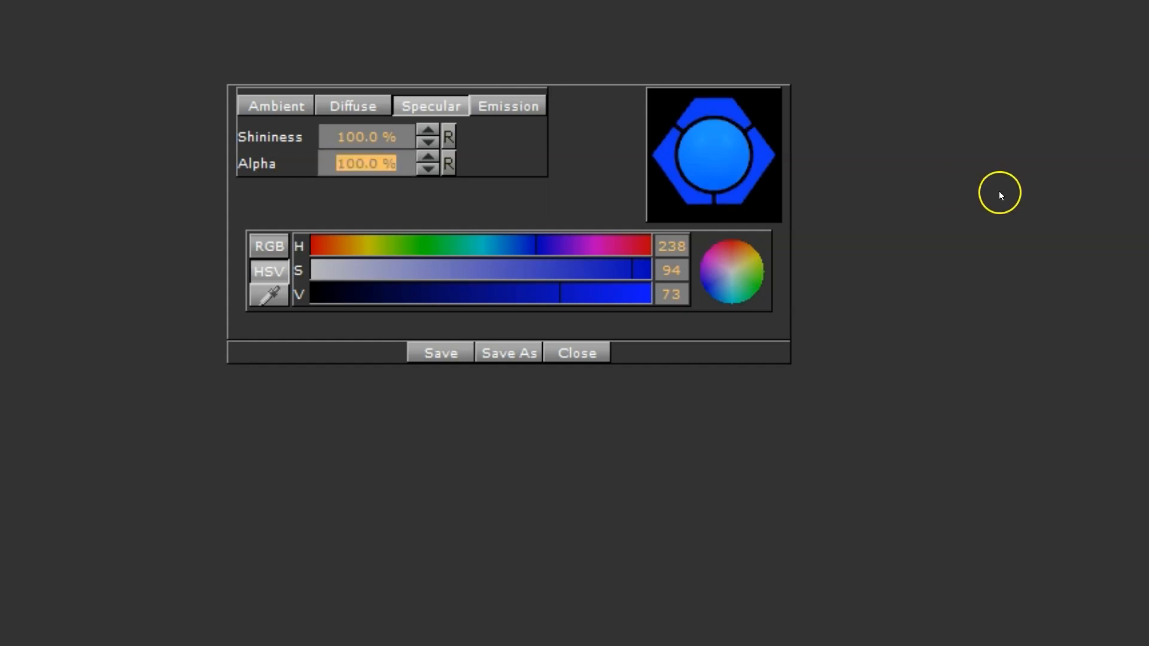
Step: Save the changes to the Blue material and close its editor
left_click(414, 350)
left_click(435, 381)
left_click(577, 353)
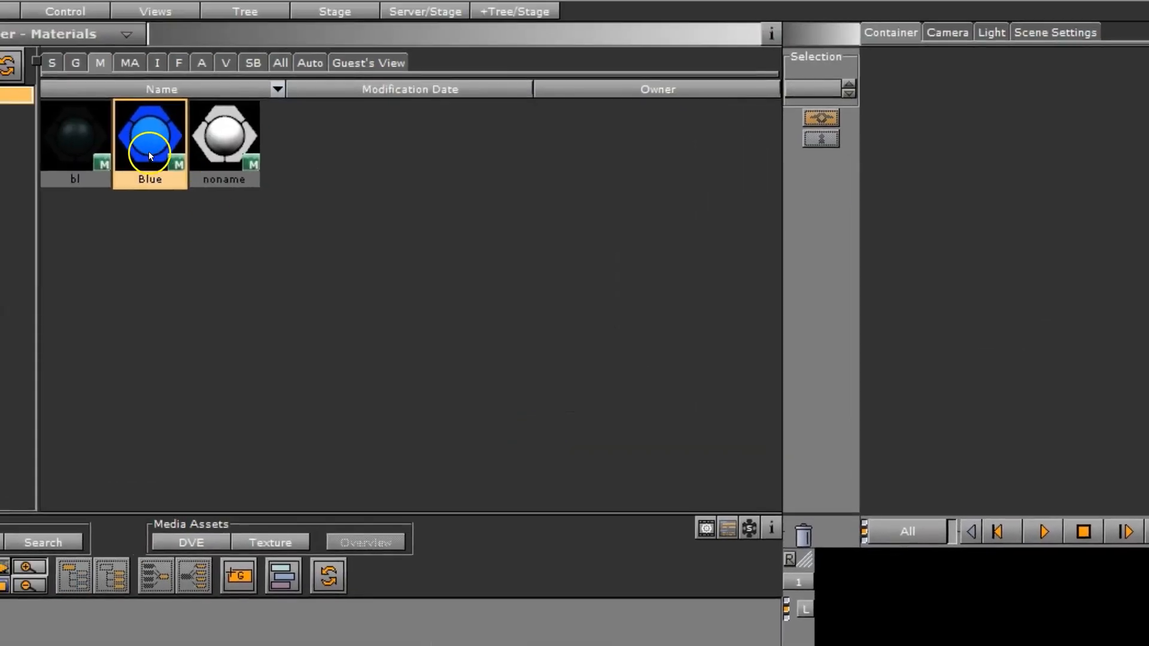
Step: Add a built-in Cylinder geometry to the scene tree and apply the Blue material to it
left_click(4, 11)
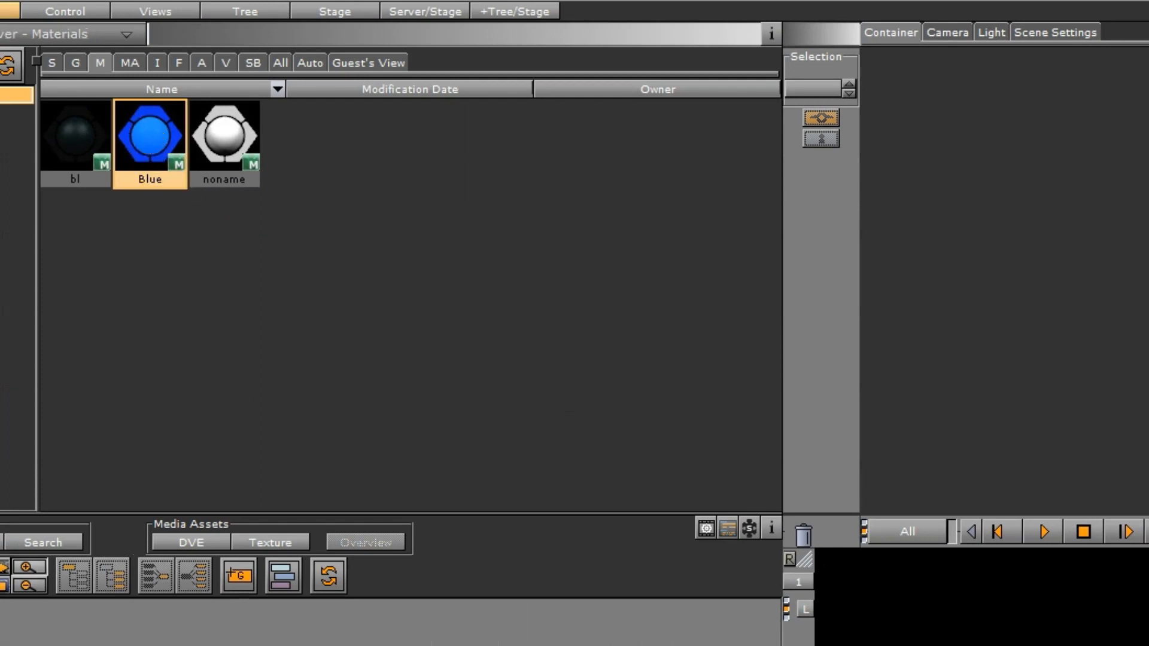
left_click_drag(238, 218, 220, 598)
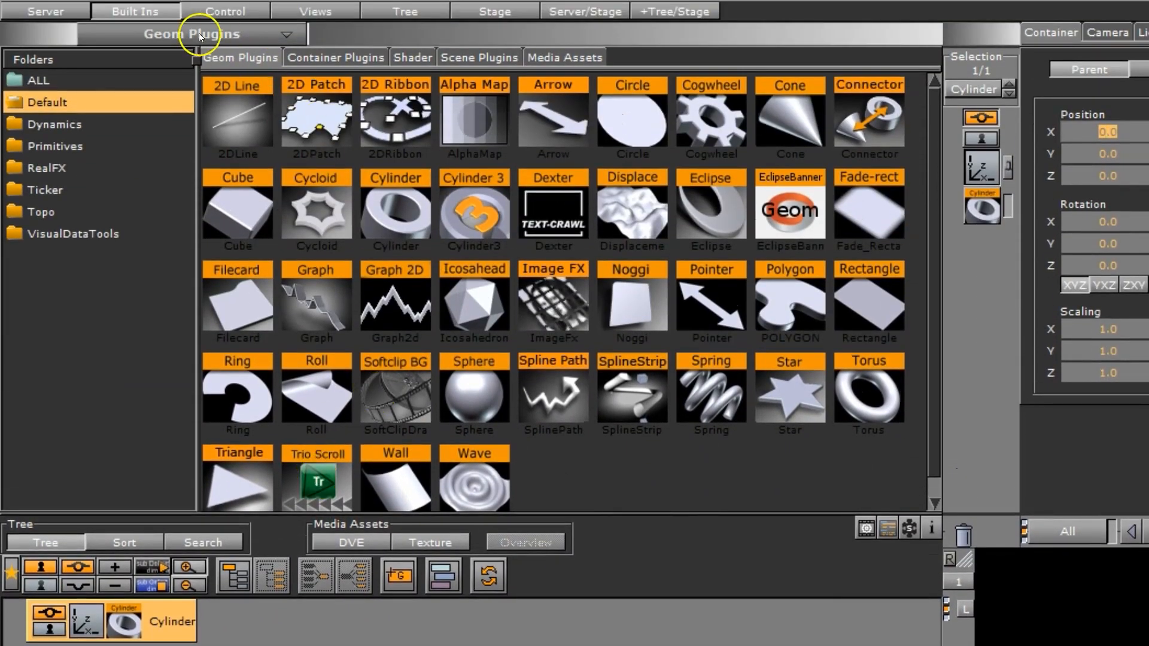
left_click(45, 11)
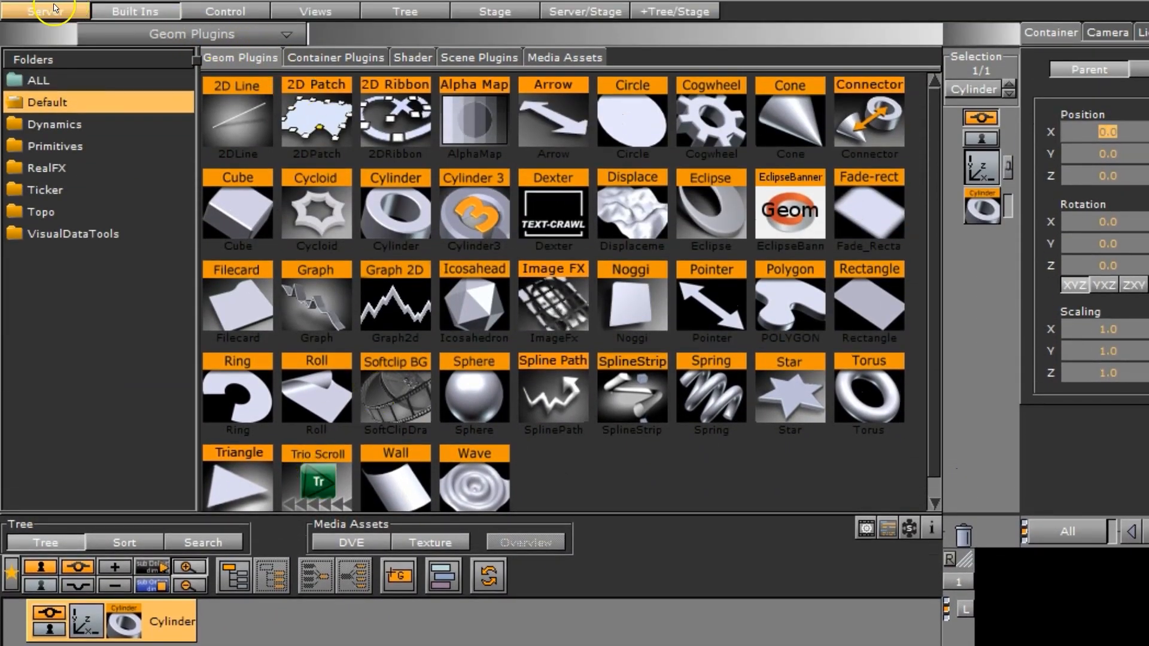
left_click_drag(310, 134, 158, 628)
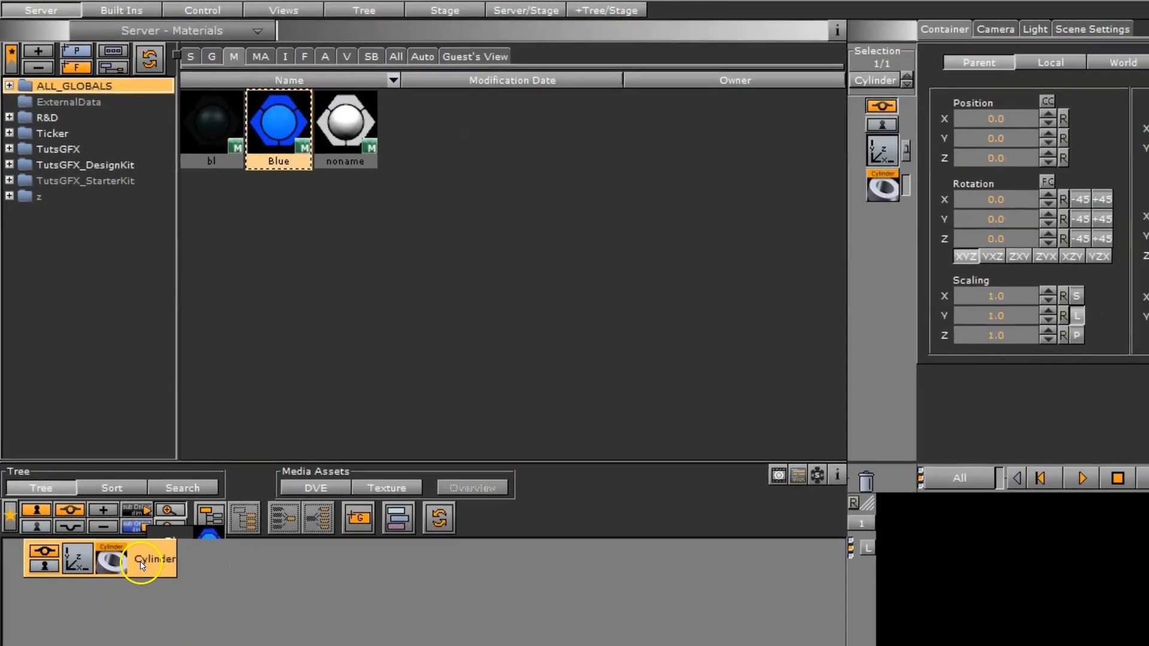
left_click_drag(142, 565, 149, 562)
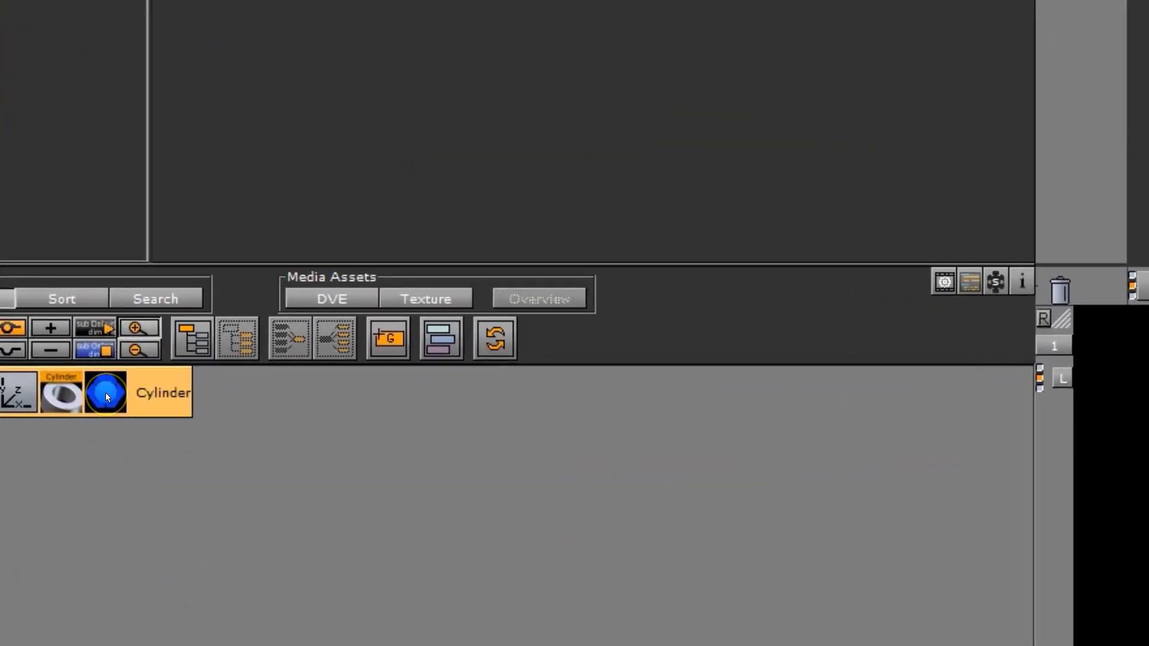
Step: Raise the diffuse green of the material on the Cylinder container to make it a lighter blue
left_click(106, 393)
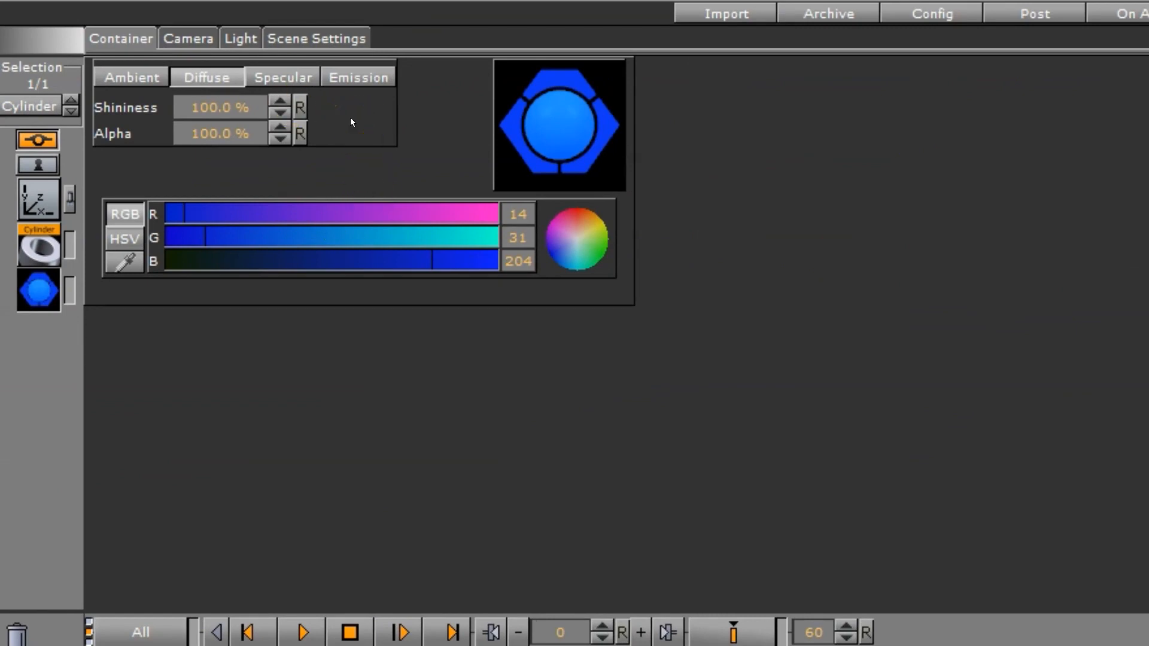
mouse_move(379, 236)
left_mouse_down()
mouse_move(317, 236)
mouse_move(375, 242)
left_mouse_up()
left_click(428, 239)
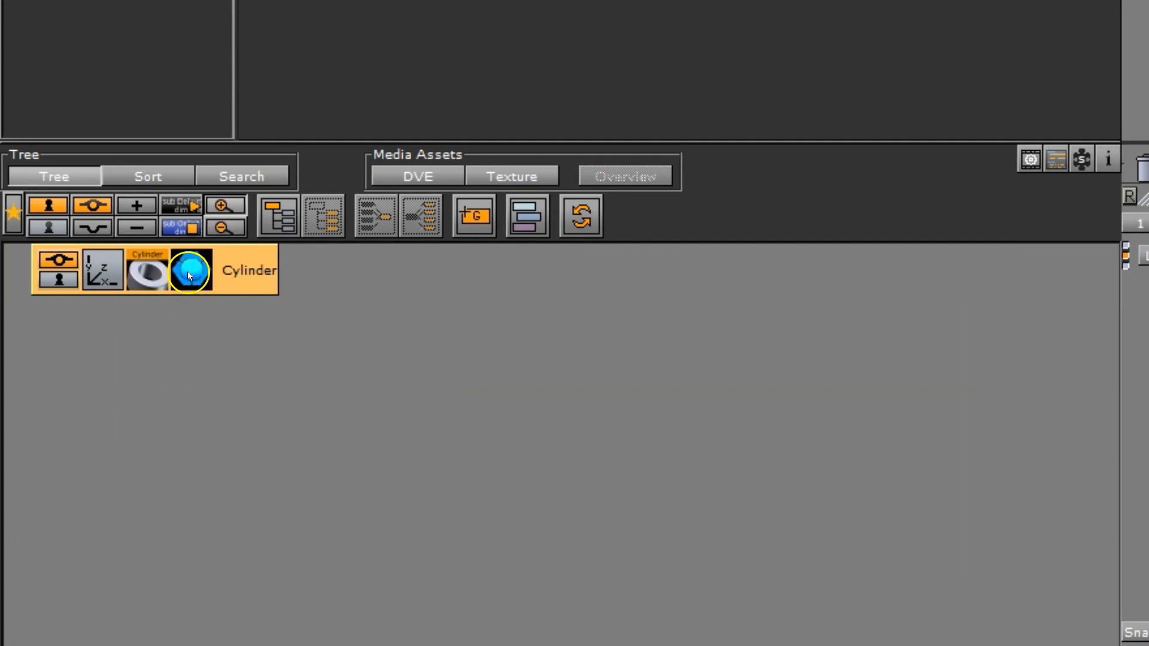
Step: Store the Cylinder's modified material in the ALL_GLOBALS materials folder under the name Blue2
left_click(198, 284)
left_click_drag(202, 272, 513, 366)
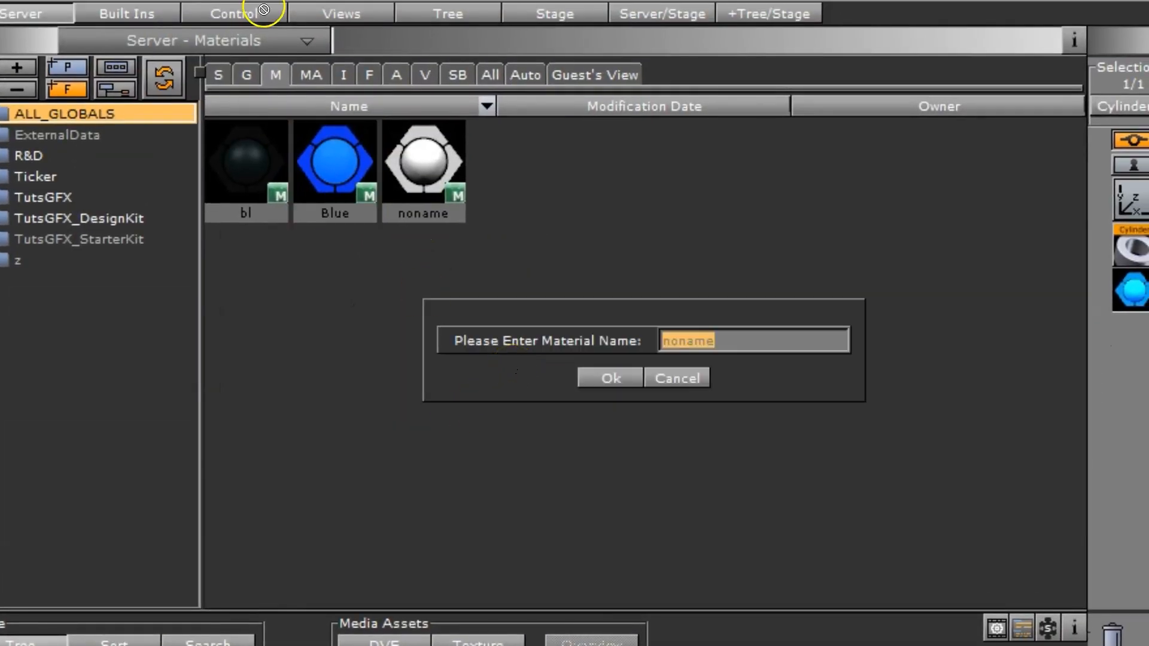
left_click(275, 75)
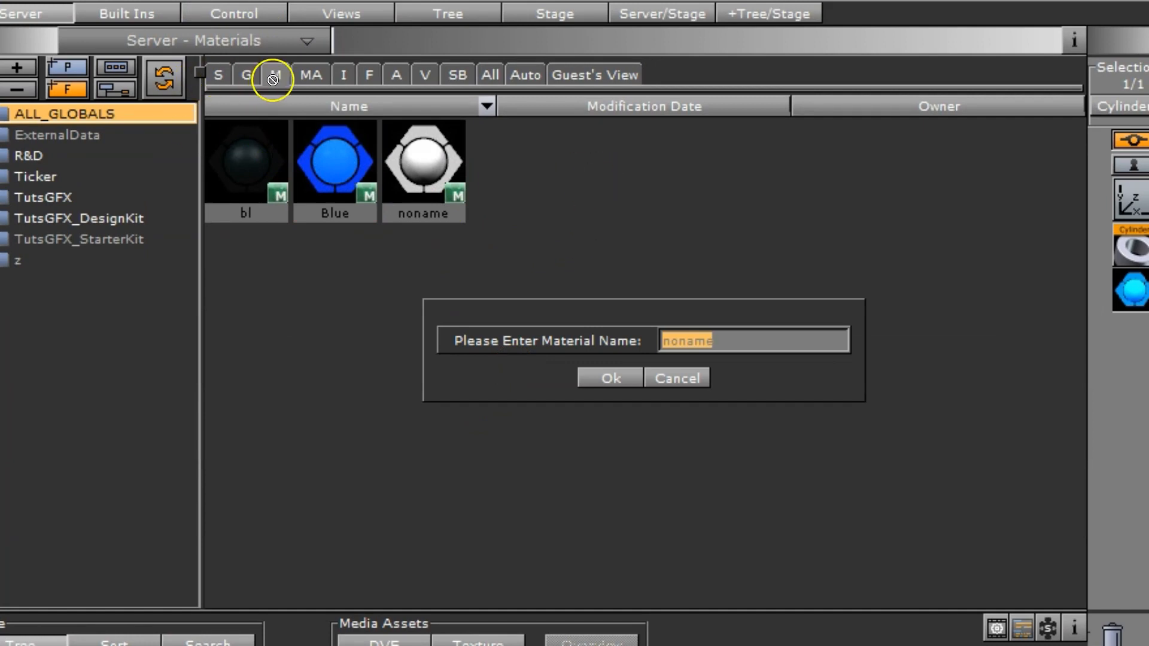
type("Blue2")
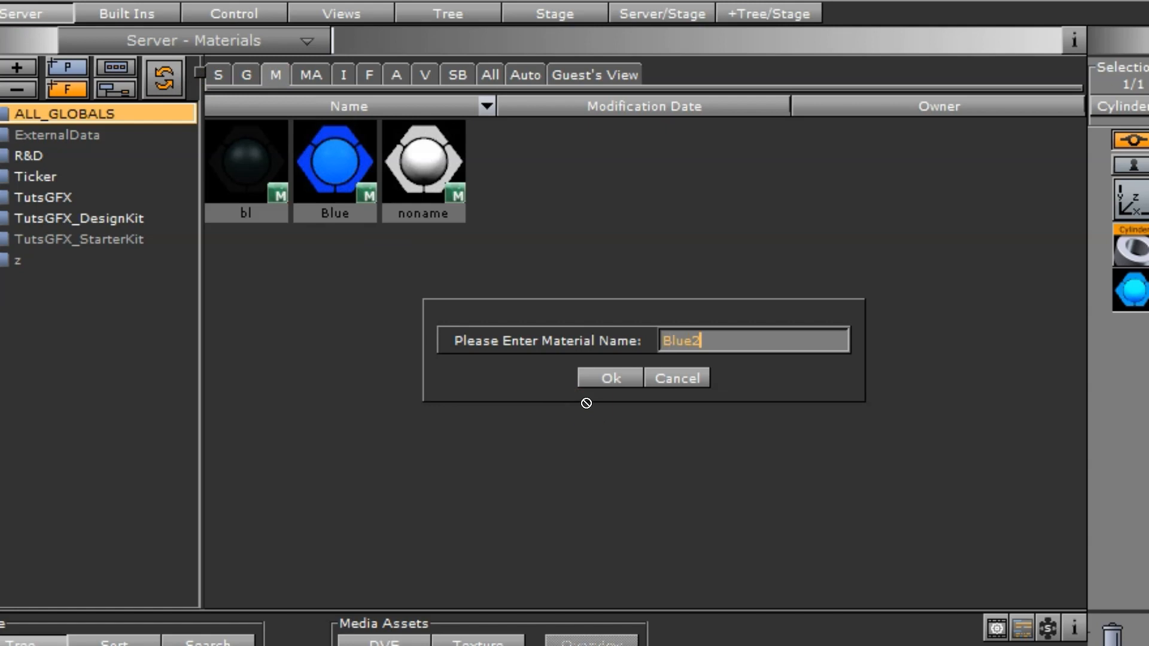
left_click(610, 378)
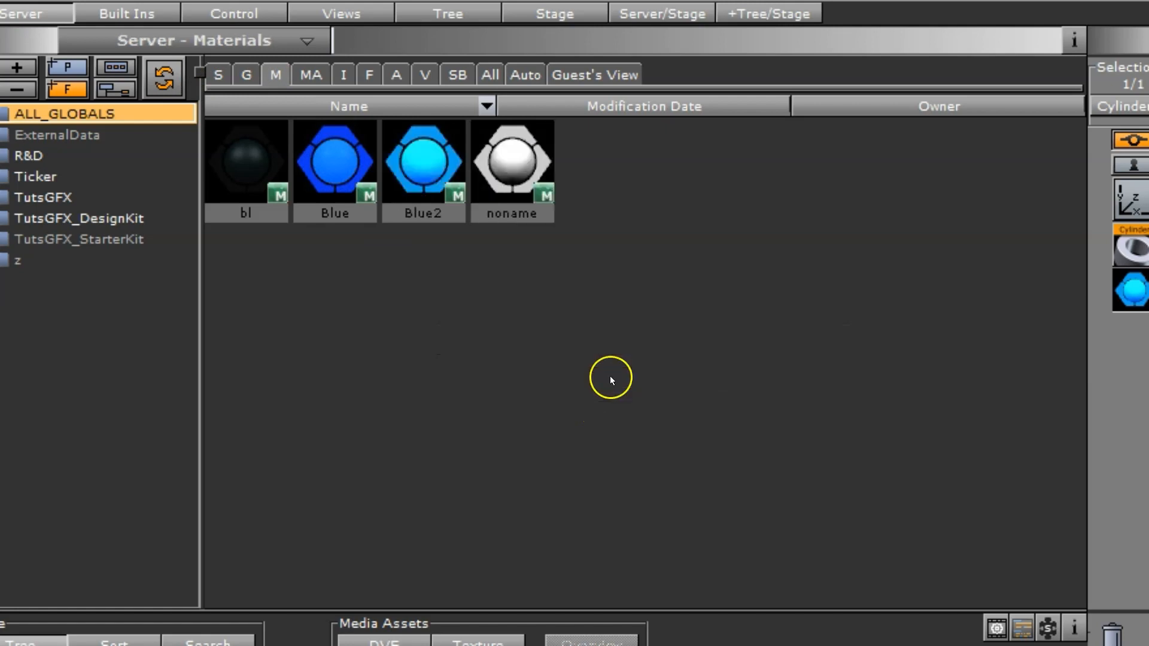
Step: Duplicate the Cylinder container twice in the scene tree and delete the material from both copies
left_click_drag(416, 174, 423, 181)
left_click_drag(424, 228, 234, 229)
left_click_drag(246, 187, 101, 274, "ctrl")
left_click_drag(247, 243, 154, 366, "ctrl")
left_click_drag(201, 302, 1145, 82)
left_click_drag(196, 231, 1145, 82)
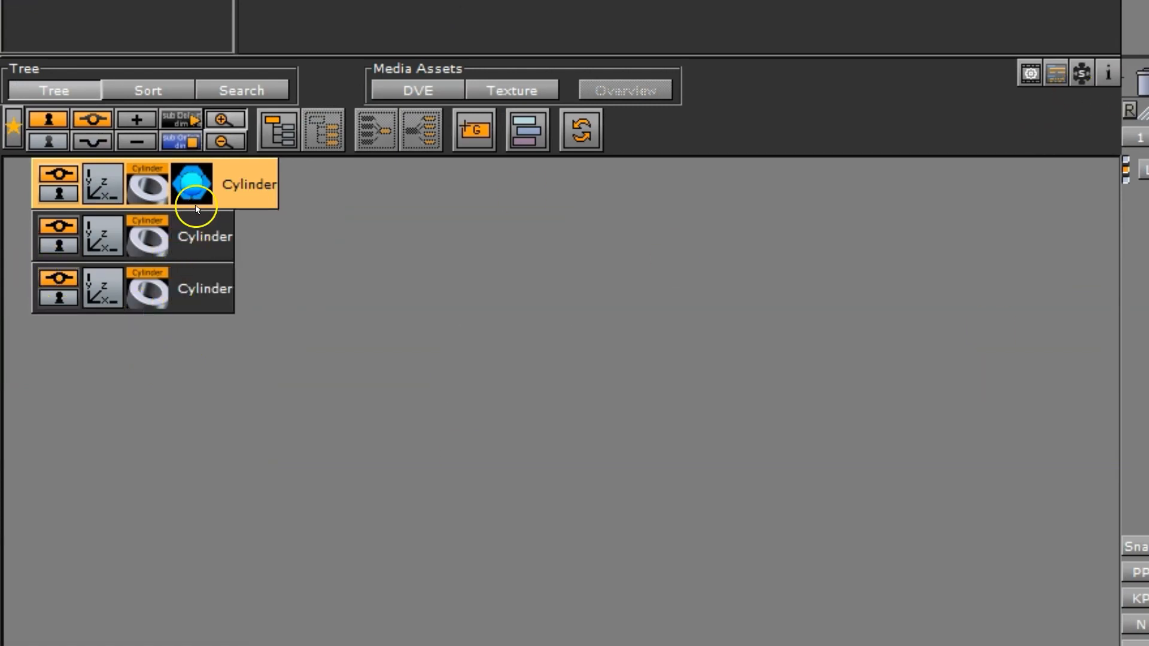
Step: Copy the first Cylinder's material onto the other two containers and raise the diffuse red of the third one's to a pale pink
left_click_drag(195, 206, 196, 200)
left_click_drag(200, 202, 196, 291)
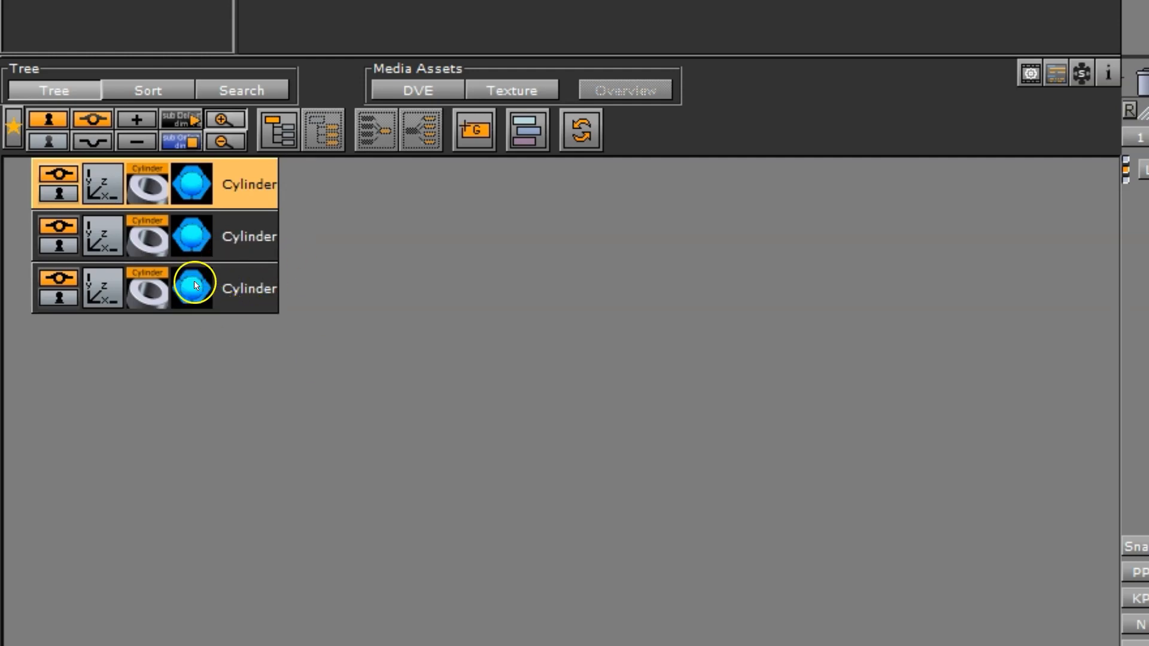
left_click(189, 296)
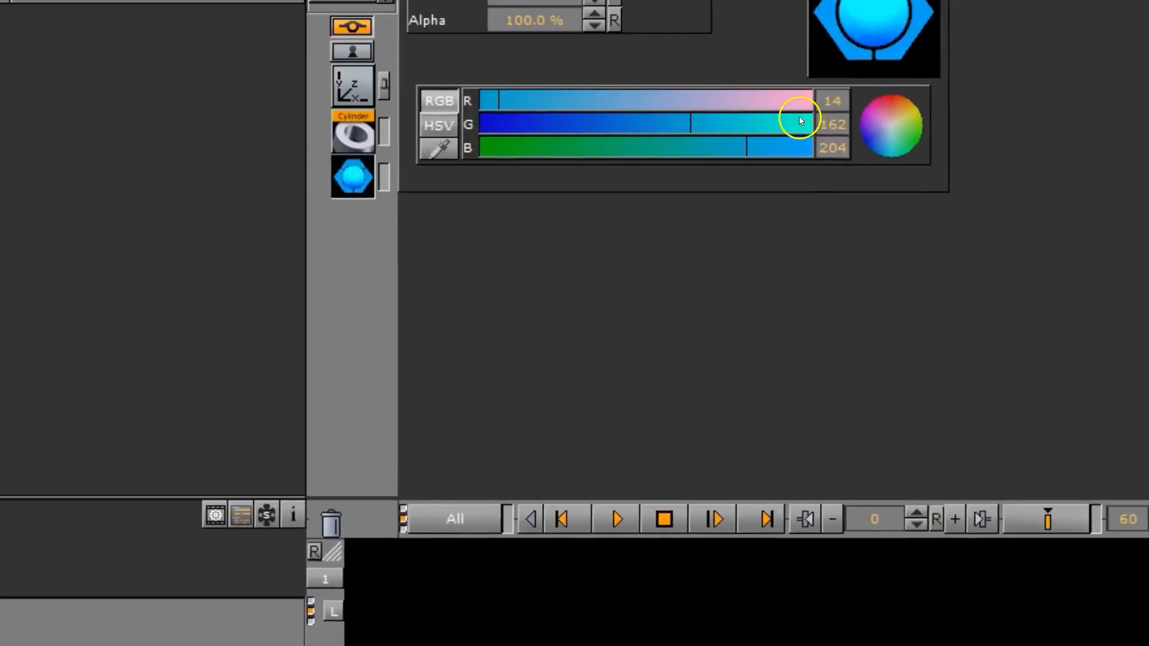
left_click(584, 220)
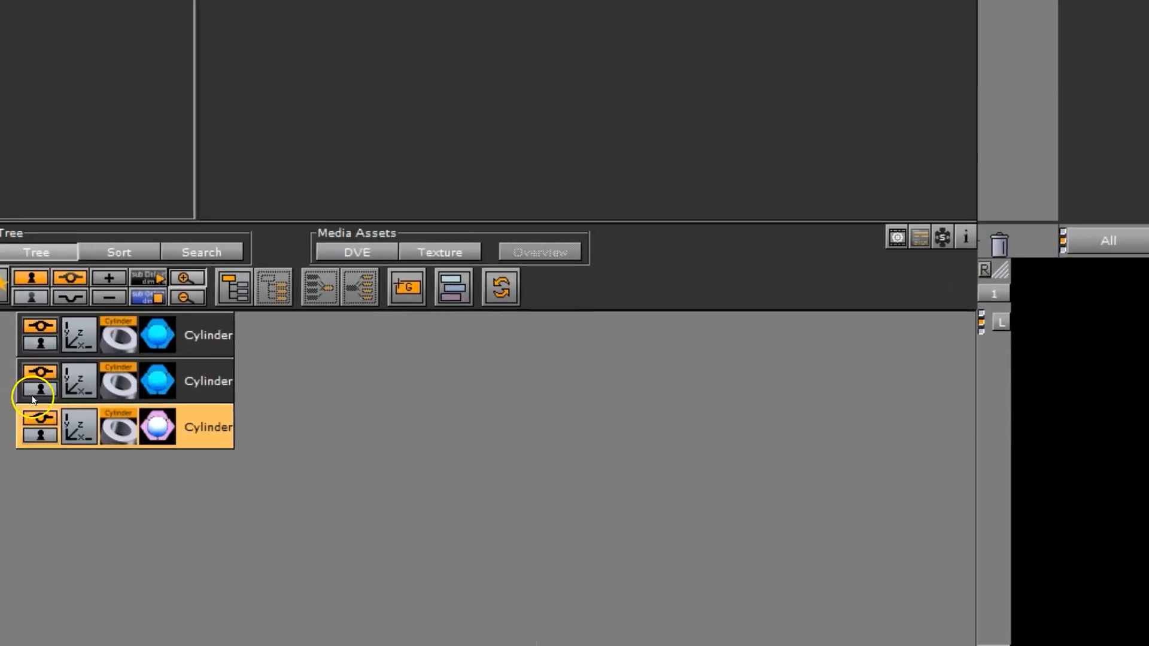
Step: Hide the second and third Cylinder containers in the scene tree
left_click(49, 375)
left_click(641, 454)
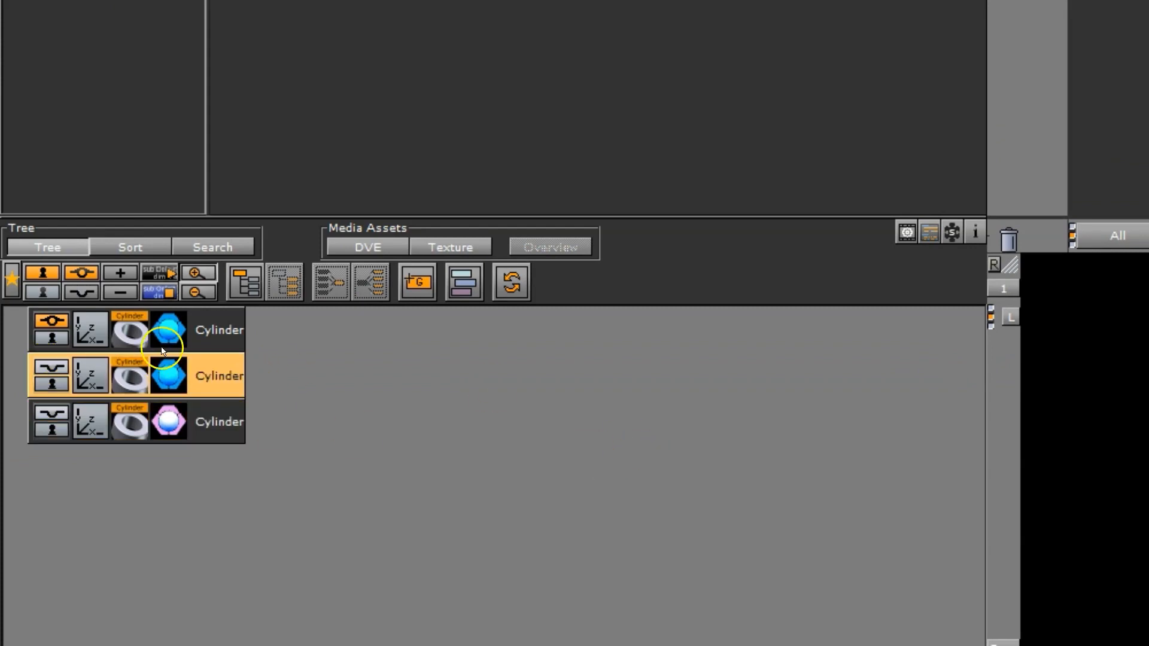
Step: Turn off lighting for the first Cylinder's material and recolour it pure blue with red and green at 0 and blue at 244
left_click(174, 339)
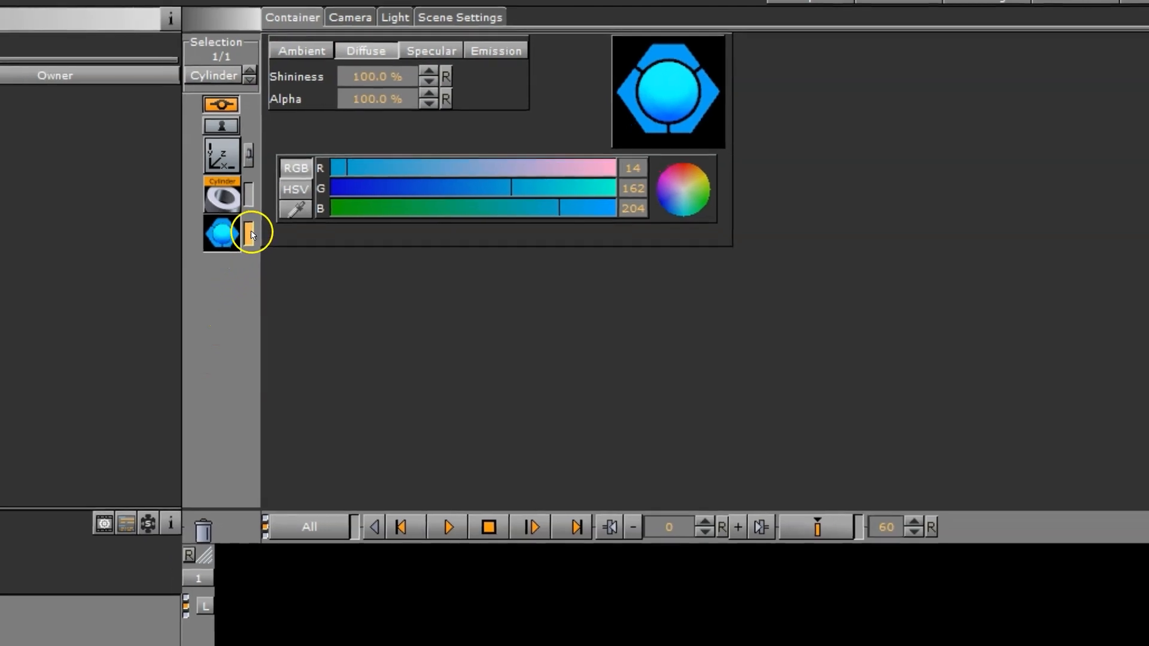
left_click(231, 239)
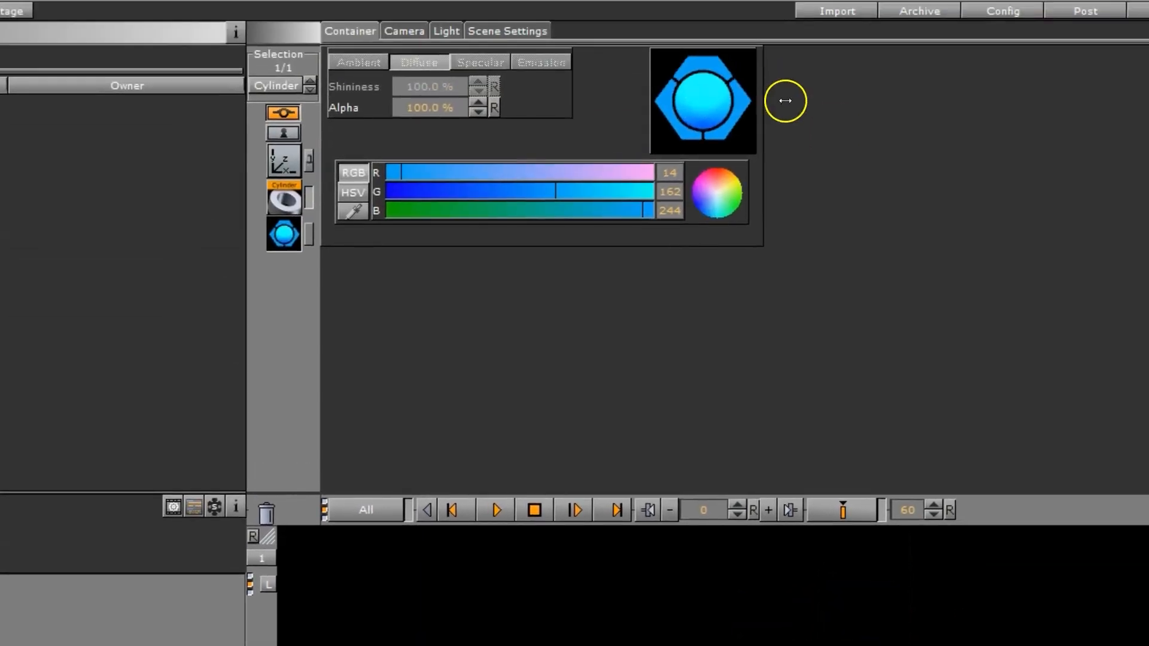
left_click_drag(785, 100, 785, 102)
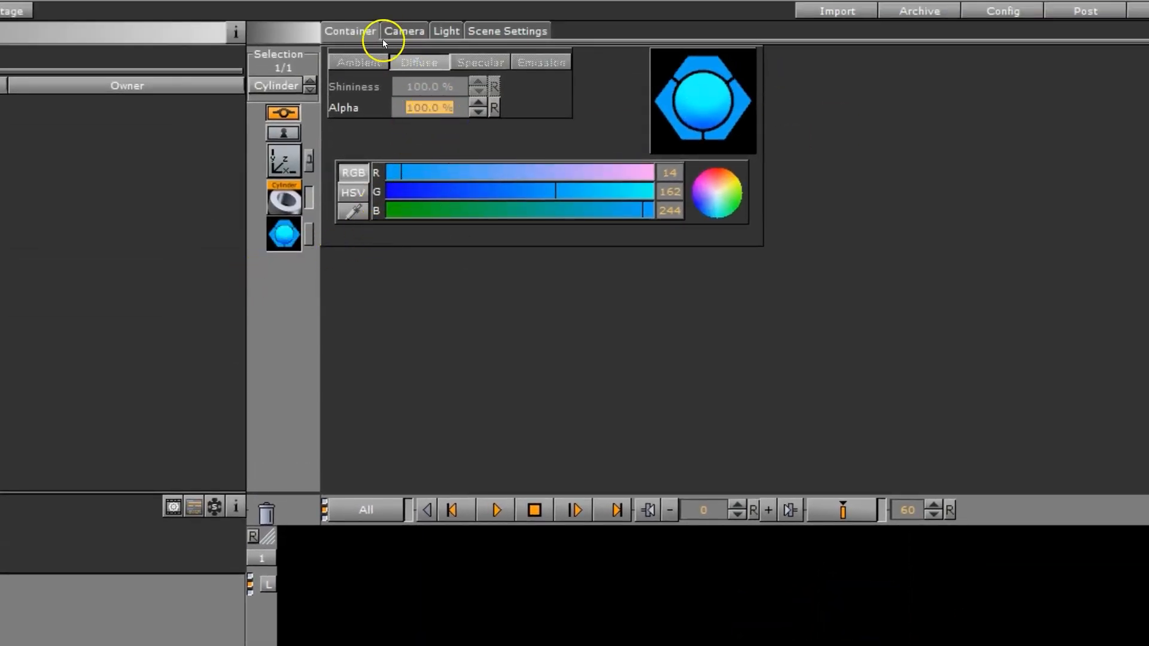
left_click_drag(423, 170, 349, 172)
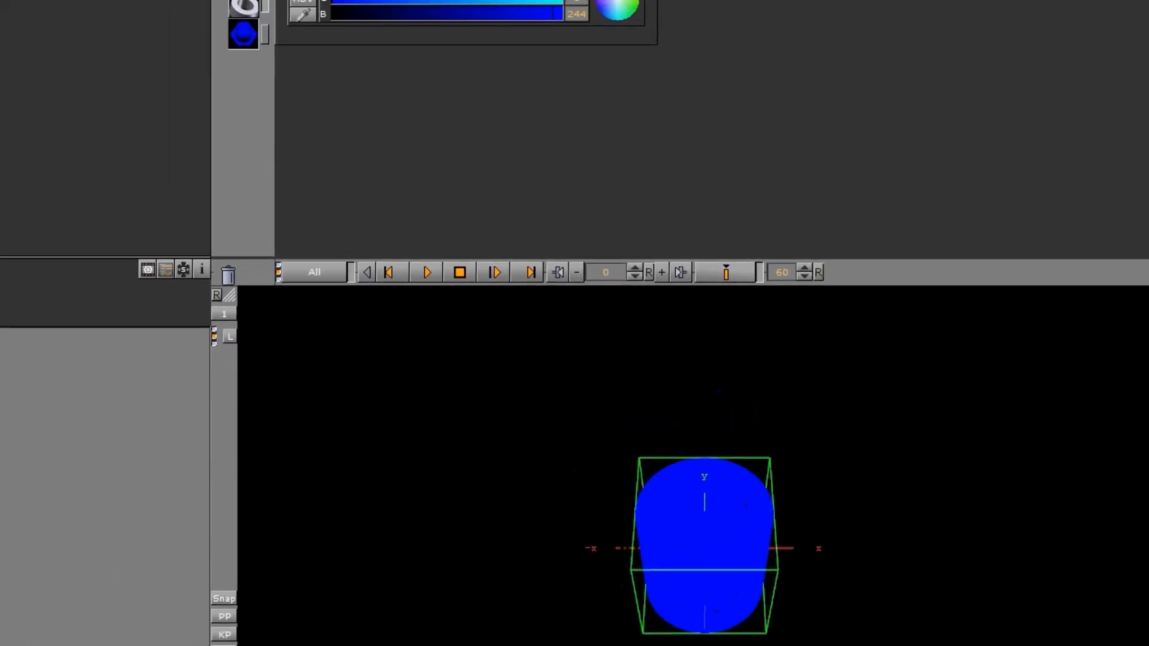
Step: Turn the lighting of the first Cylinder's material back on and set the container's X rotation to 54
left_click(264, 37)
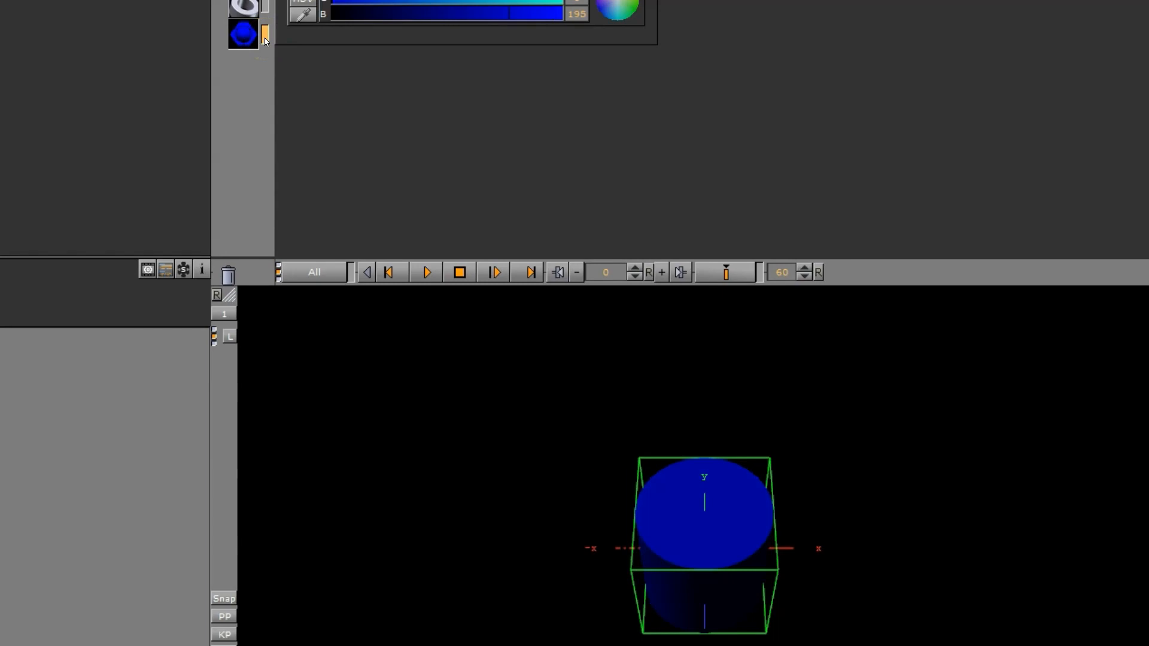
left_click(243, 1)
mouse_move(347, 22)
left_mouse_down()
mouse_move(237, 26)
mouse_move(351, 17)
left_mouse_up()
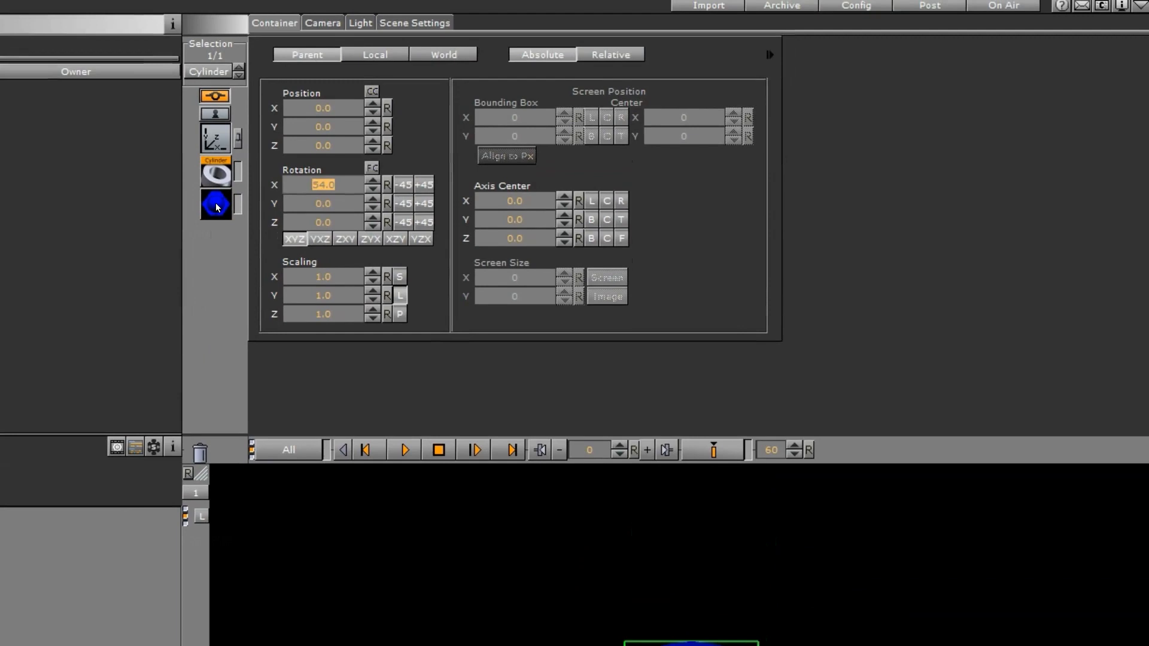
Step: Sample the orange of the add-folder icon with the colour picker as the first Cylinder material's diffuse colour
left_click(216, 206)
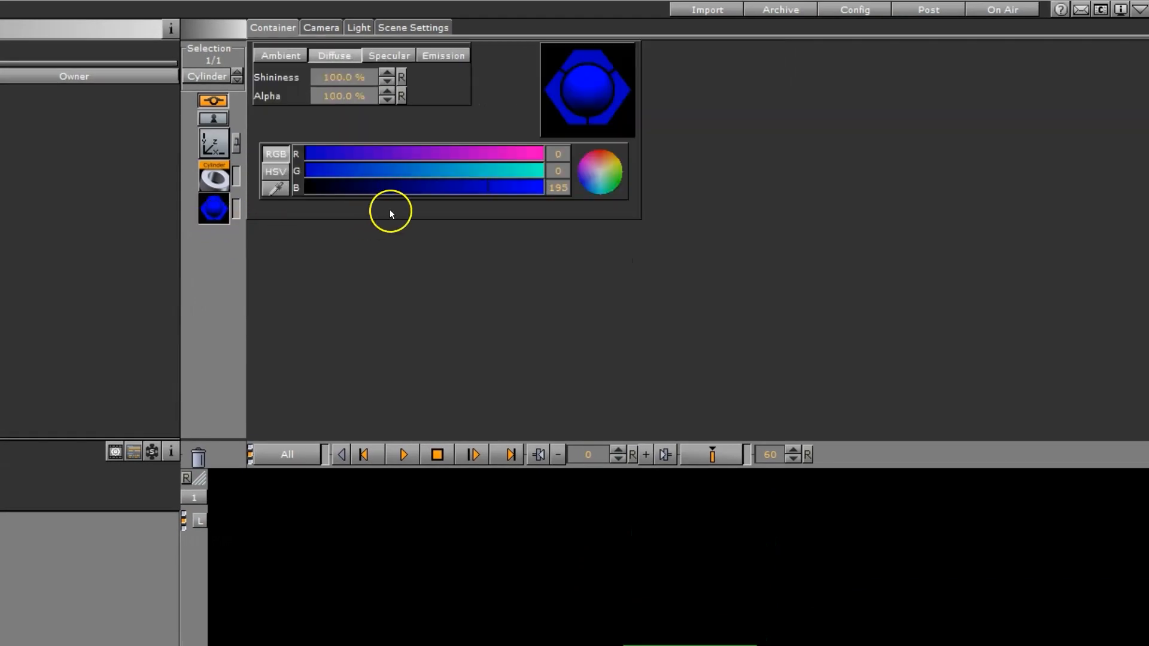
left_click(275, 189)
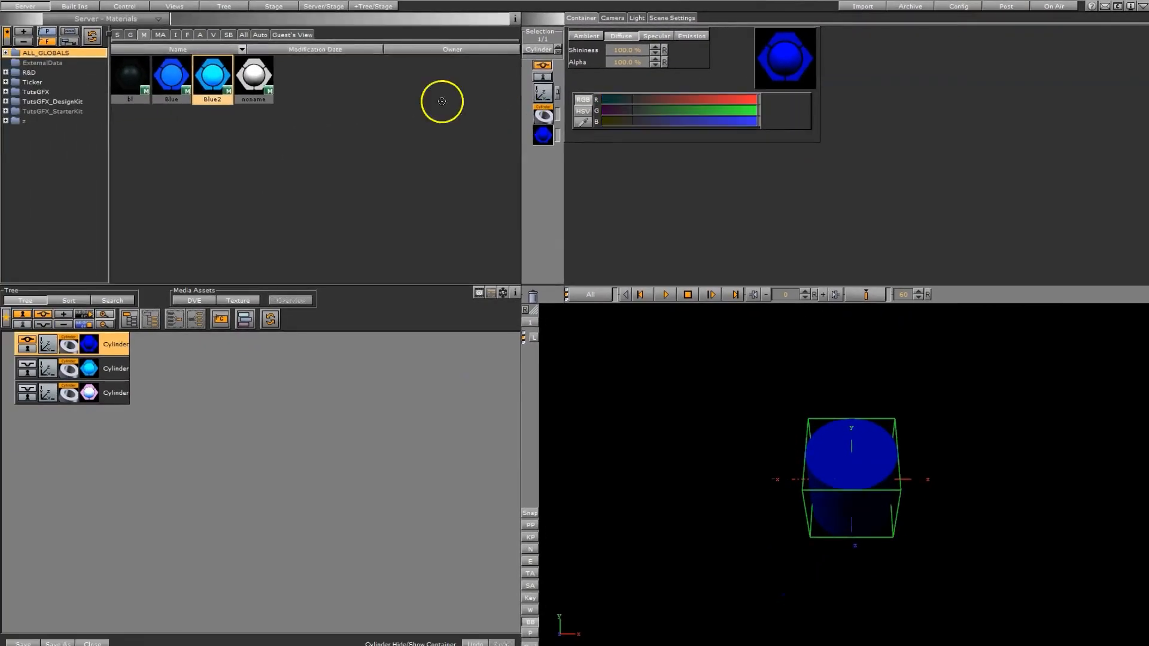
left_click(255, 73)
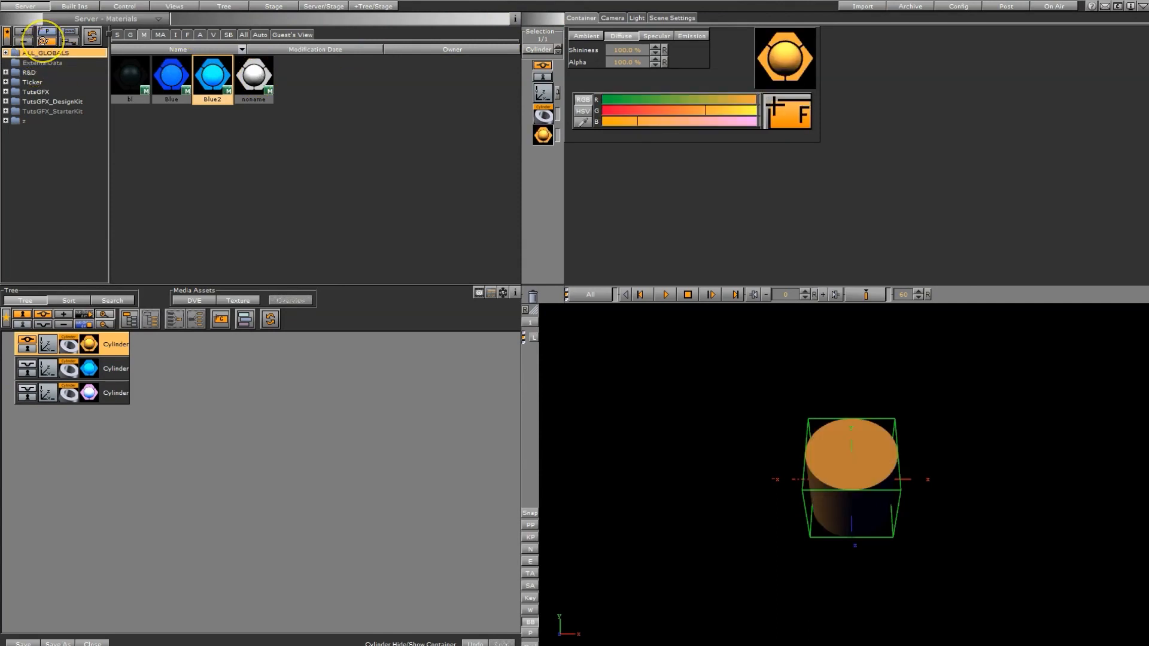
left_click(44, 39)
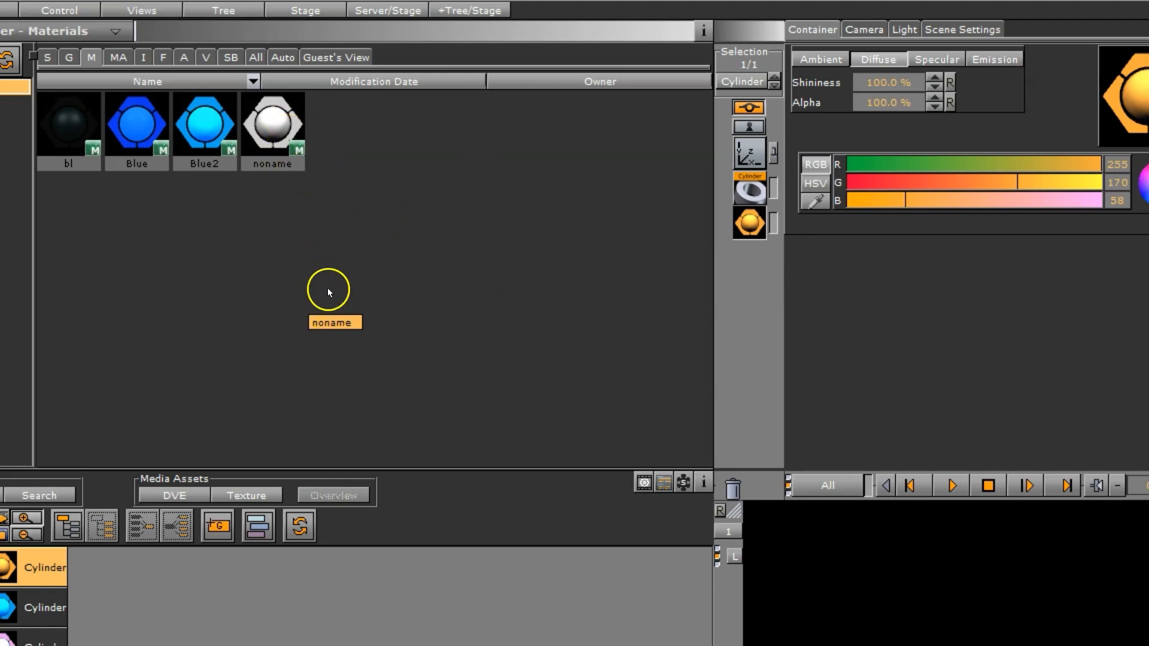
Step: Duplicate the noname material within the ALL_GLOBALS folder under the name t
left_click_drag(270, 130, 353, 177)
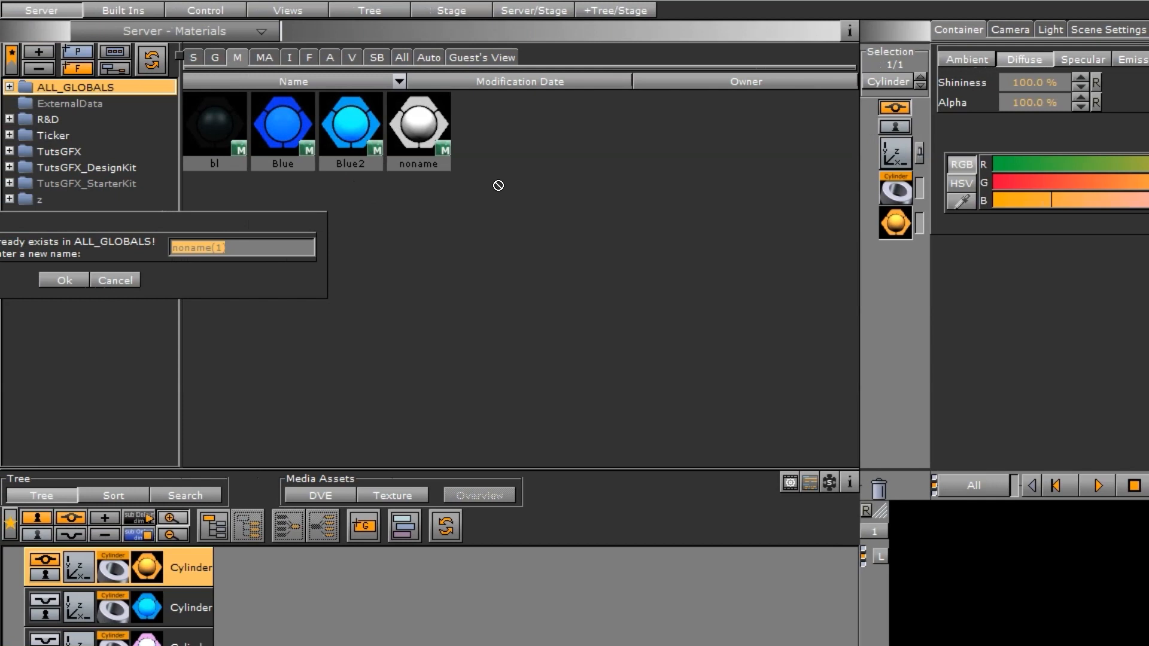
left_click(242, 247)
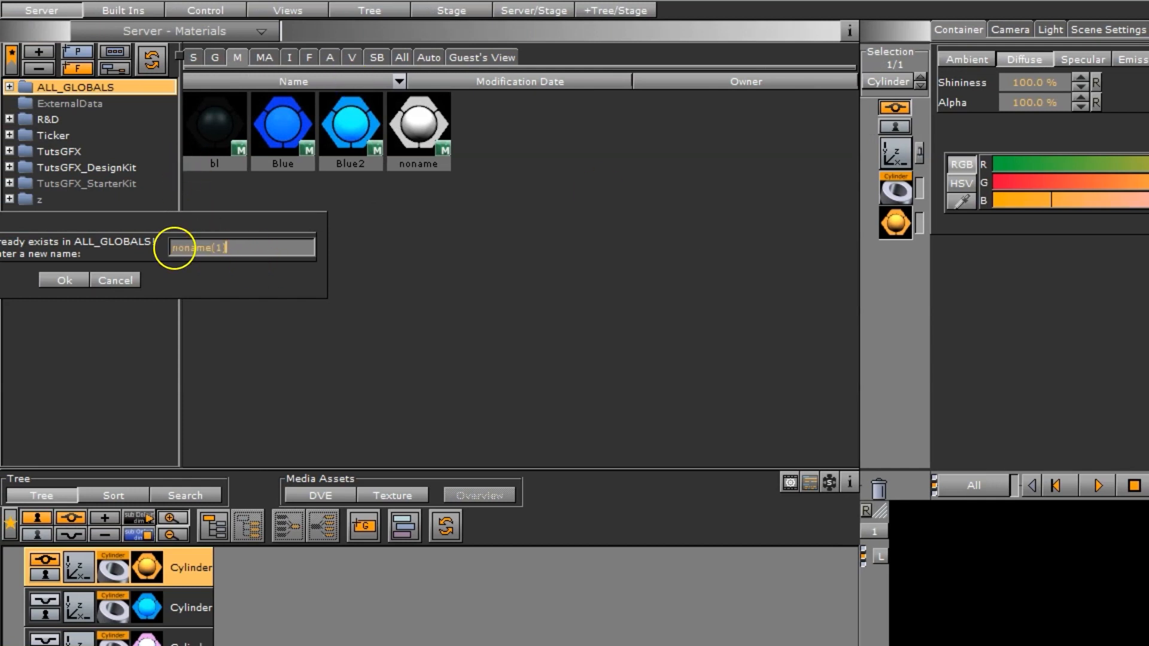
key("BackSpace")
key("BackSpace")
key("BackSpace")
key("BackSpace")
key("BackSpace")
key("BackSpace")
key("BackSpace")
key("BackSpace")
key("BackSpace")
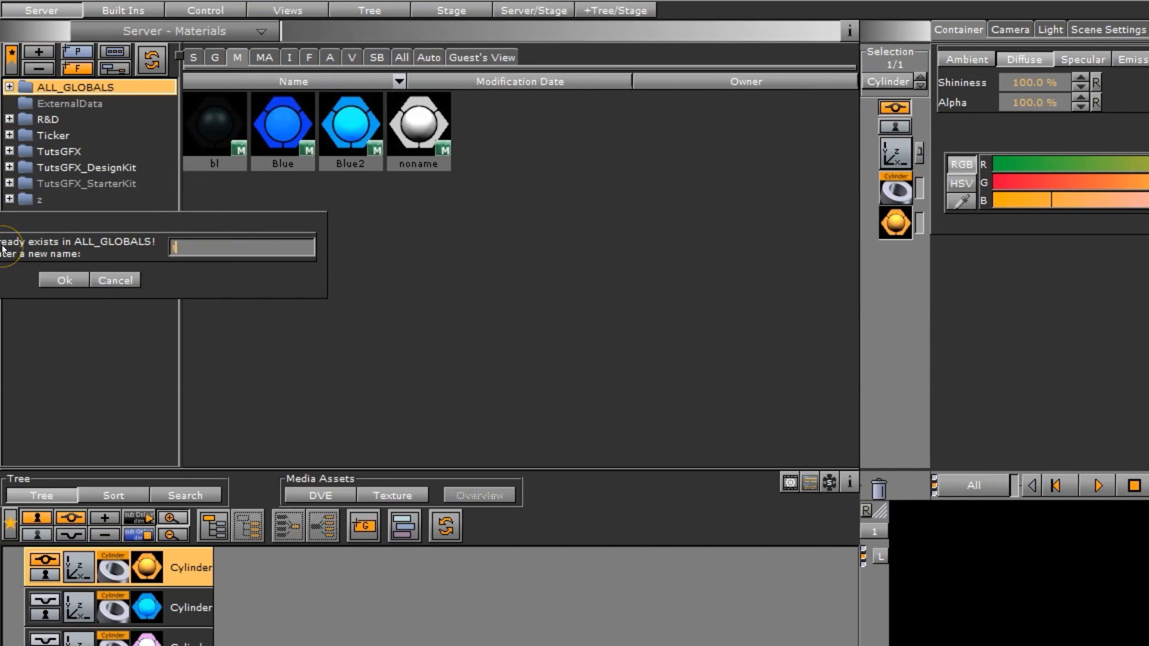
left_click(68, 280)
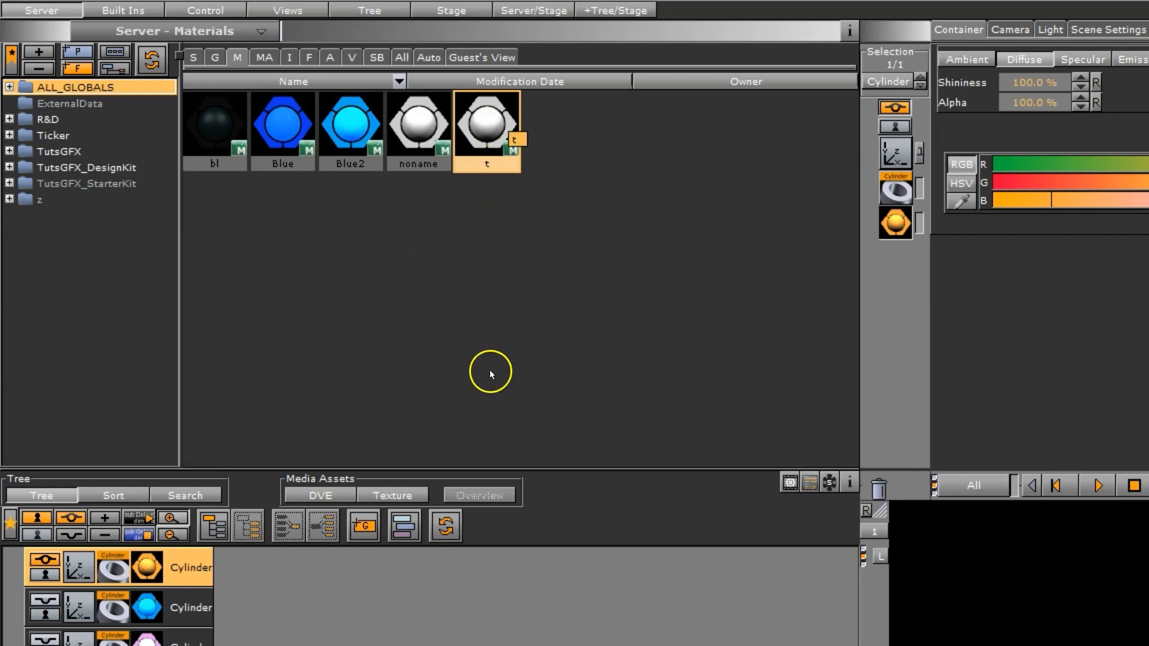
Step: Open the material t in its editor to view its settings and close it without changes
mouse_move(489, 125)
left_mouse_down()
mouse_move(502, 192)
mouse_move(493, 131)
left_mouse_up()
double_click(493, 130)
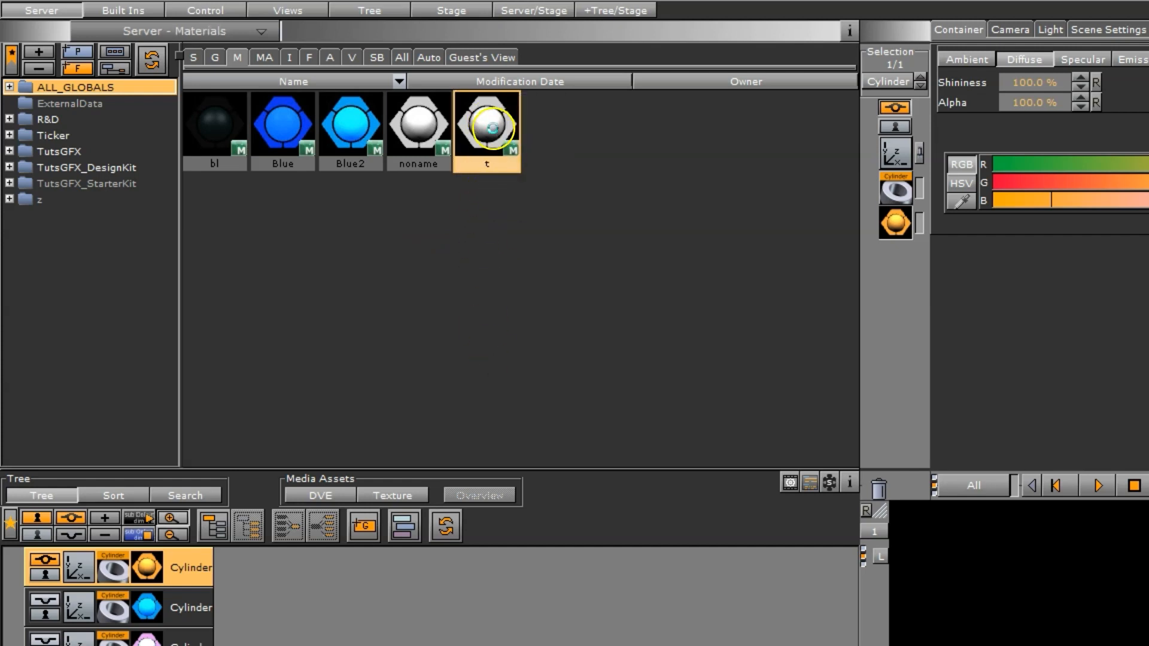
left_click(1017, 635)
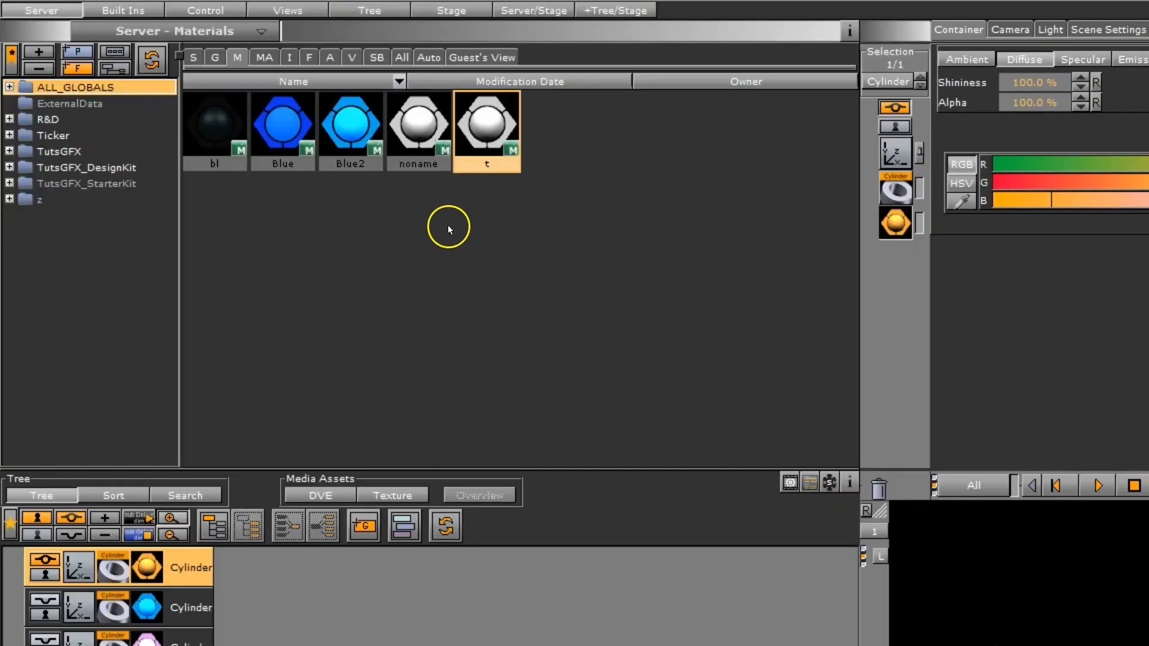
Step: Apply the material t to the first Cylinder and reduce its diffuse red and blue to make it green
left_click_drag(484, 132, 144, 566)
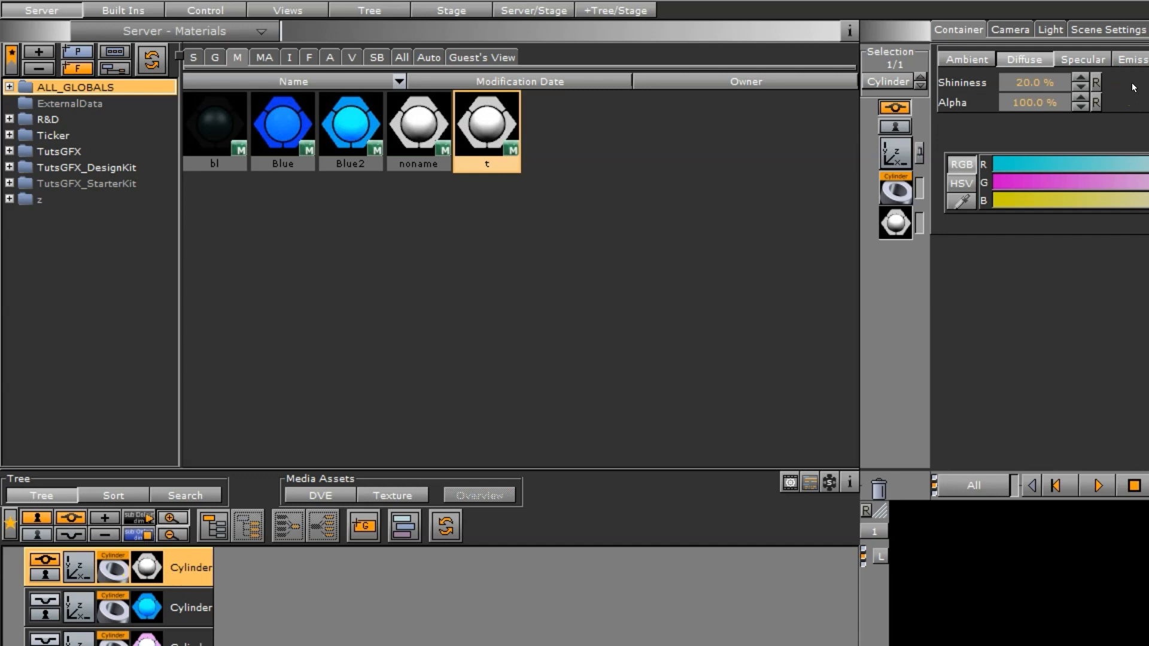
left_click(1079, 162)
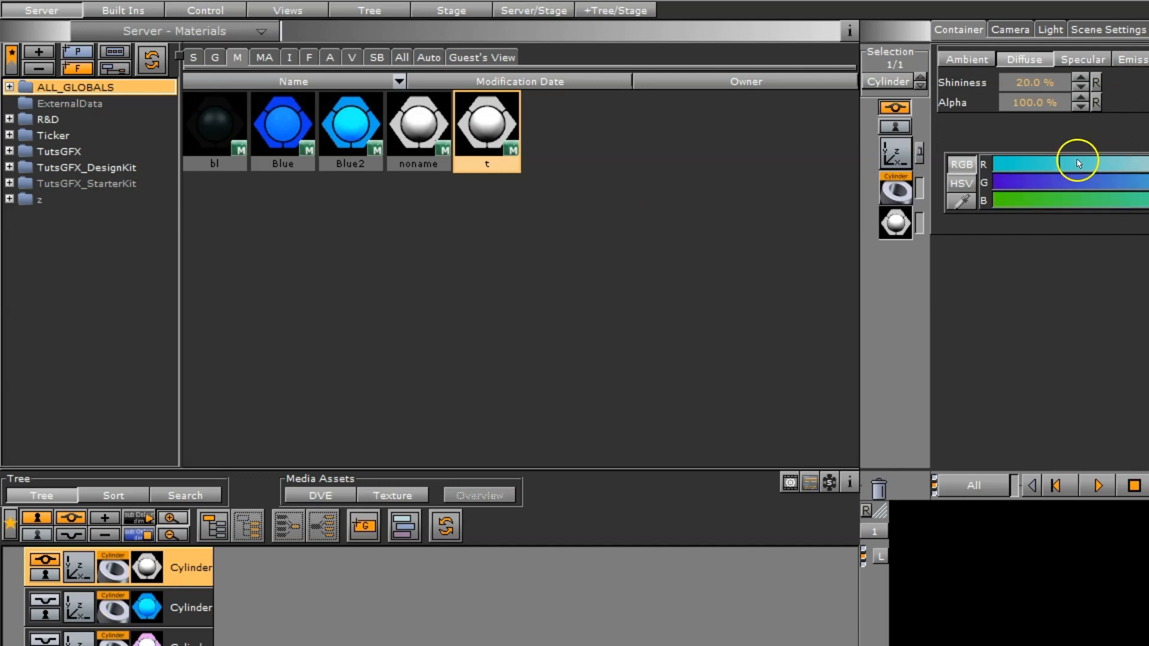
left_click(1024, 200)
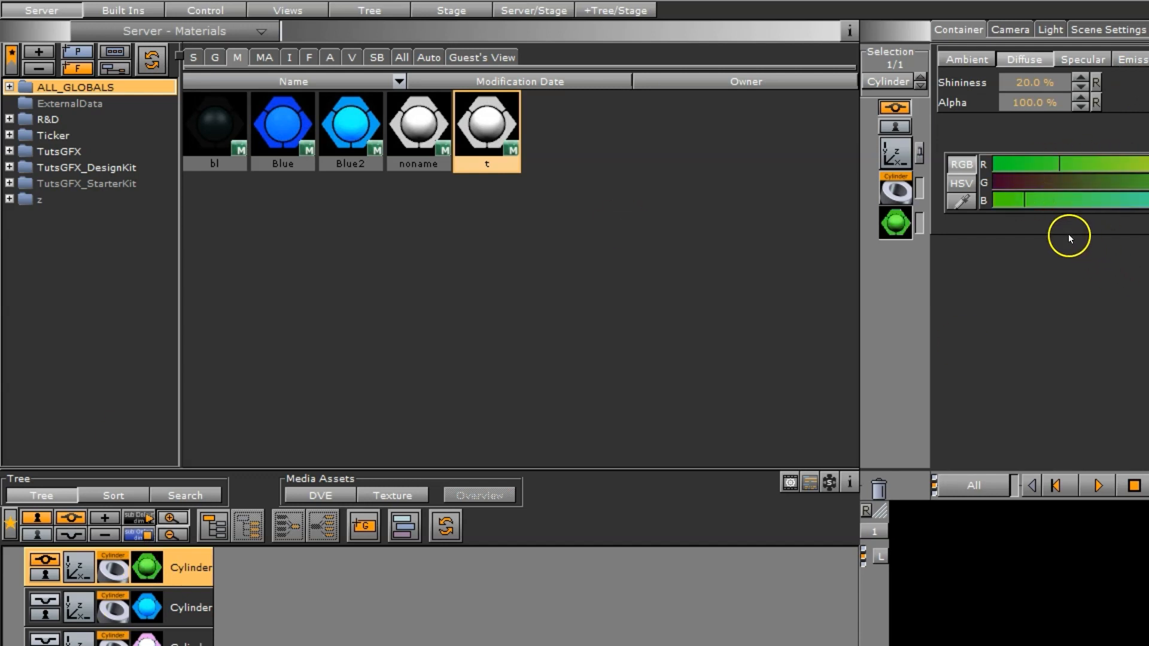
Step: Store the first Cylinder's green material as a new material in the ALL_GLOBALS folder
left_click_drag(149, 572, 631, 250)
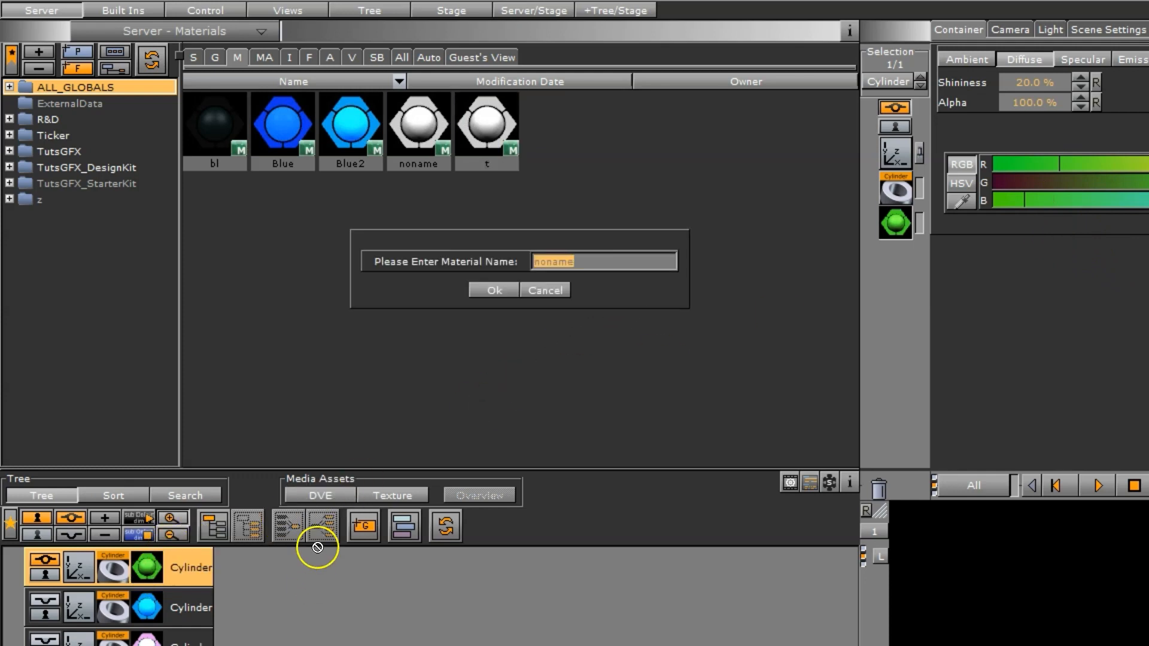